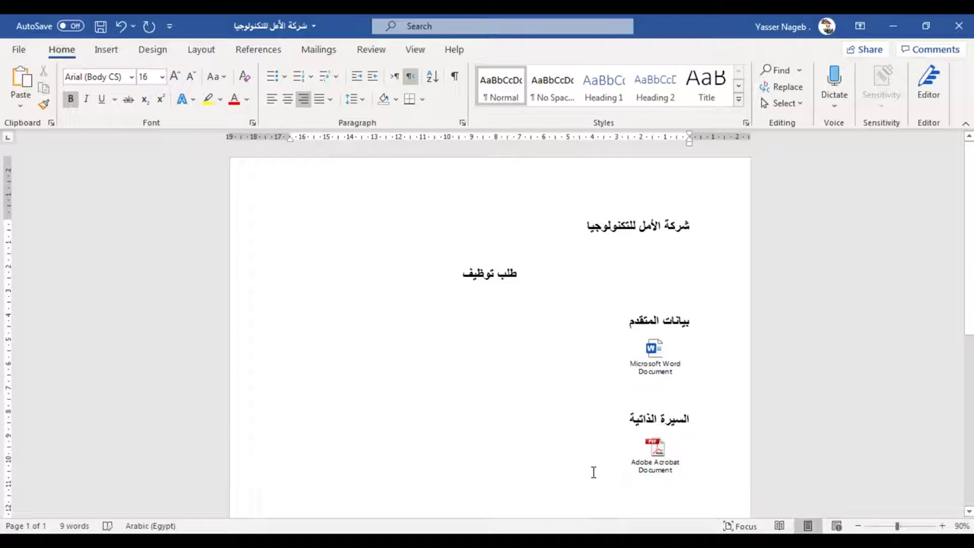
pyautogui.hotkey('shift', 'Right')
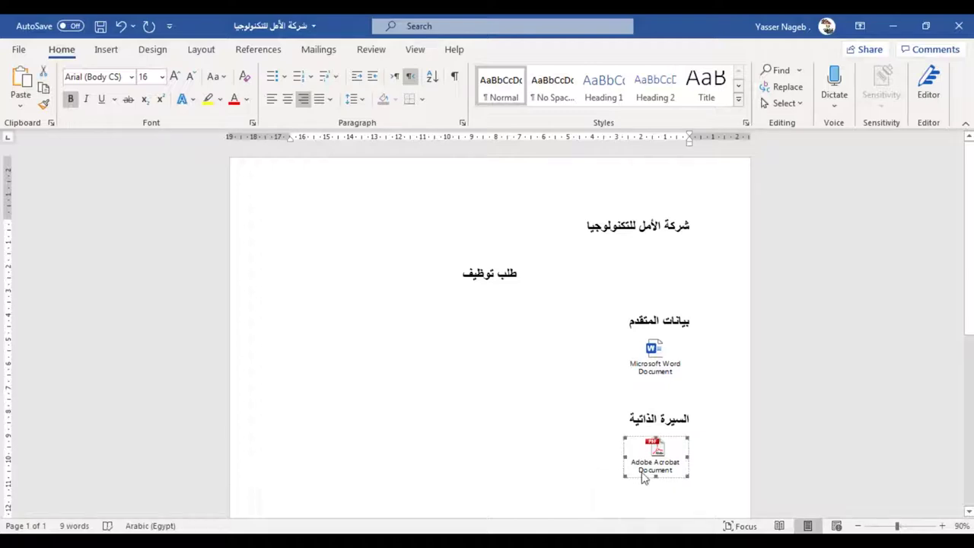
pyautogui.doubleClick(656, 460)
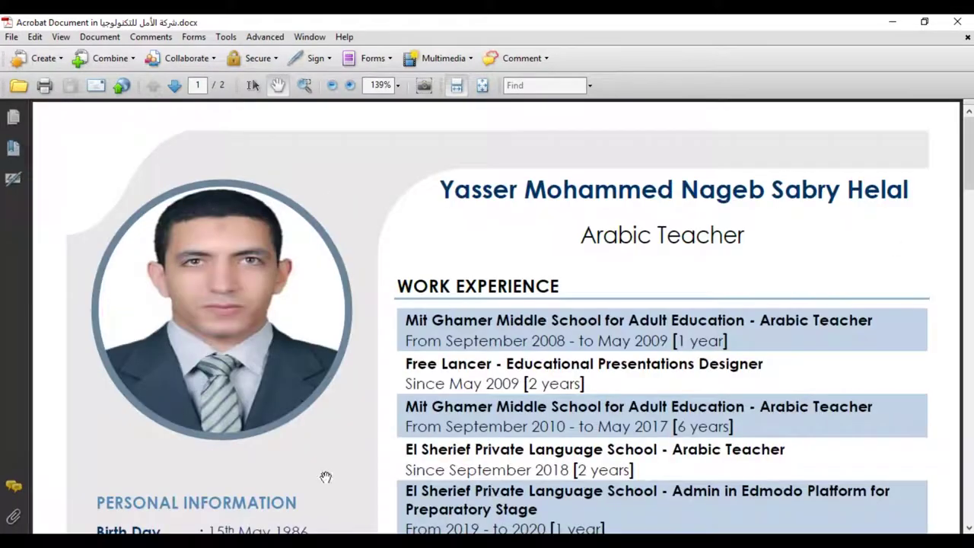
pyautogui.click(951, 21)
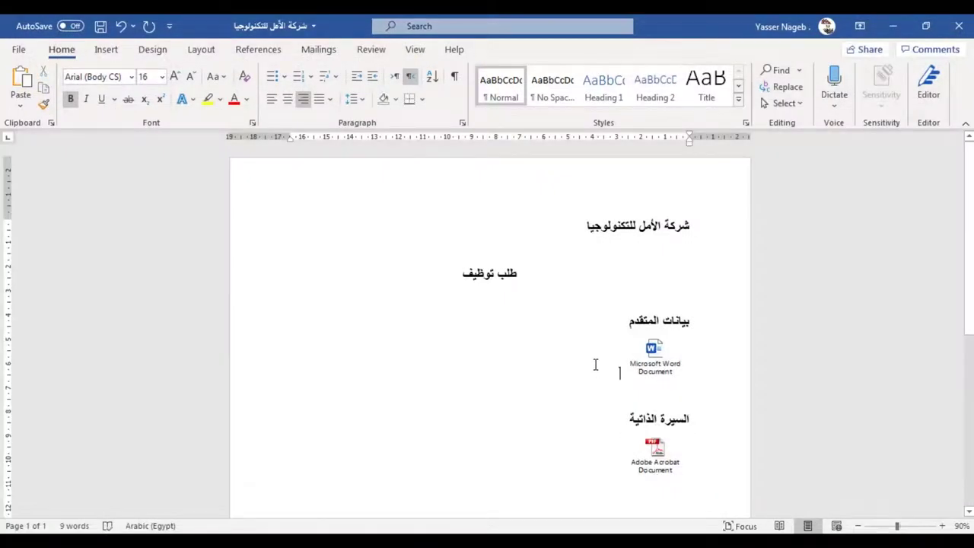
pyautogui.click(659, 347)
pyautogui.doubleClick(669, 347)
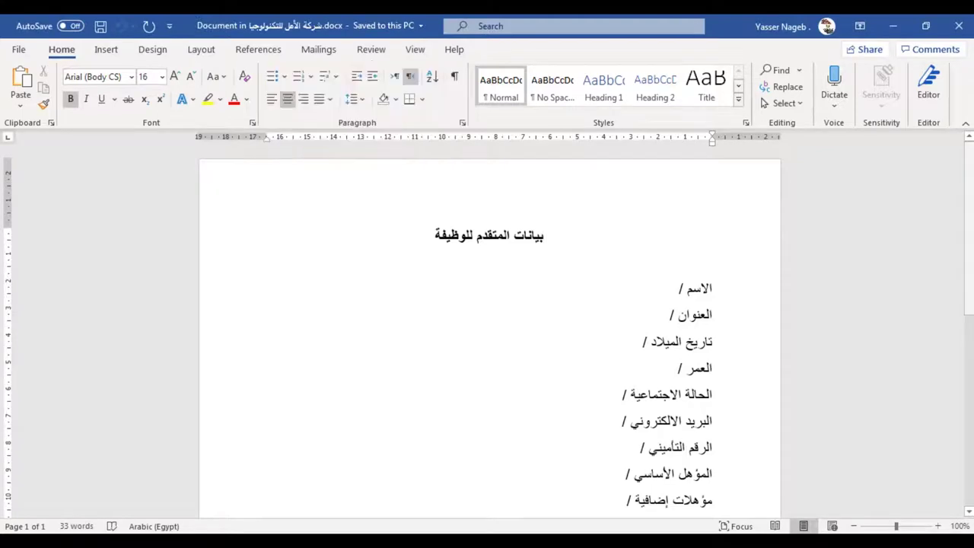
pyautogui.scroll(-2, 489, 327)
pyautogui.scroll(1, 489, 327)
pyautogui.scroll(-1, 490, 328)
pyautogui.scroll(1, 490, 327)
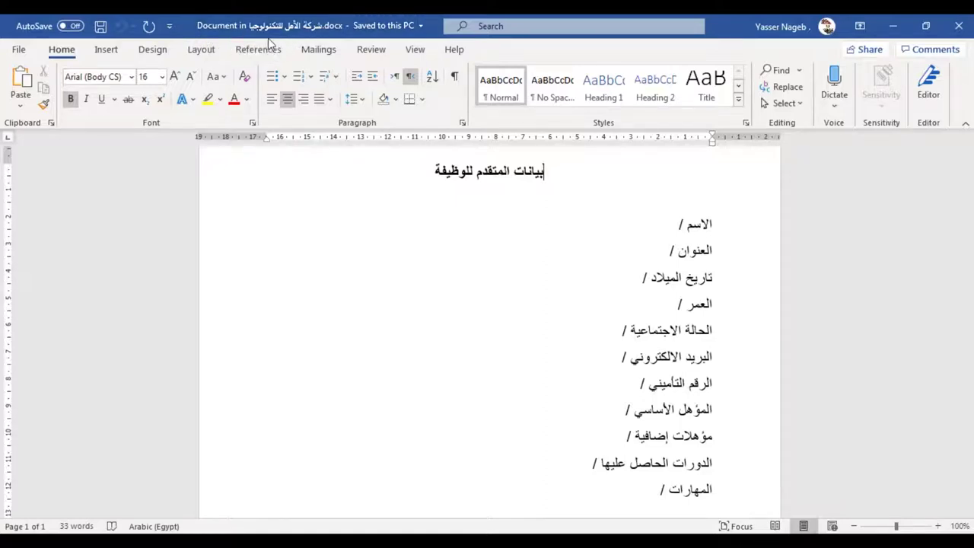
pyautogui.moveTo(711, 26); pyautogui.dragTo(718, 154)
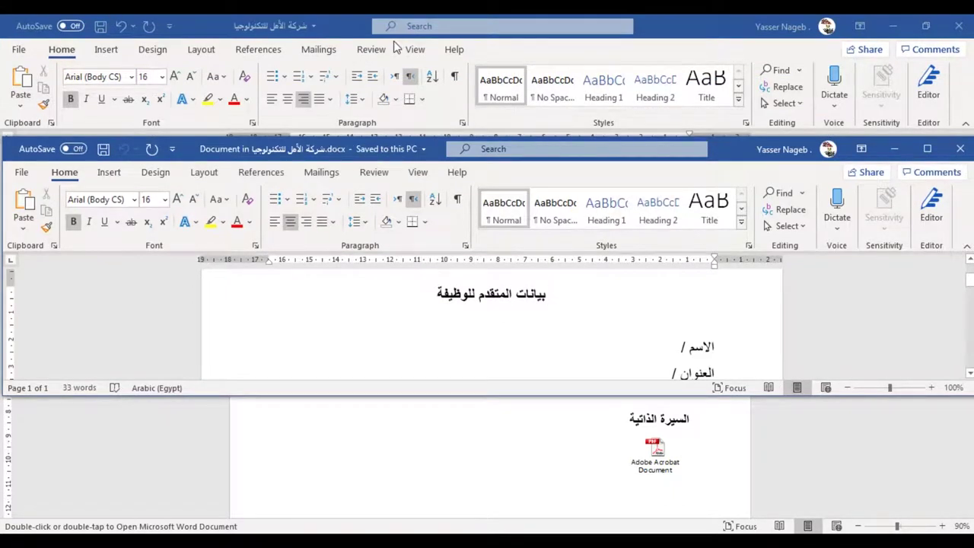
pyautogui.click(960, 148)
pyautogui.click(597, 461)
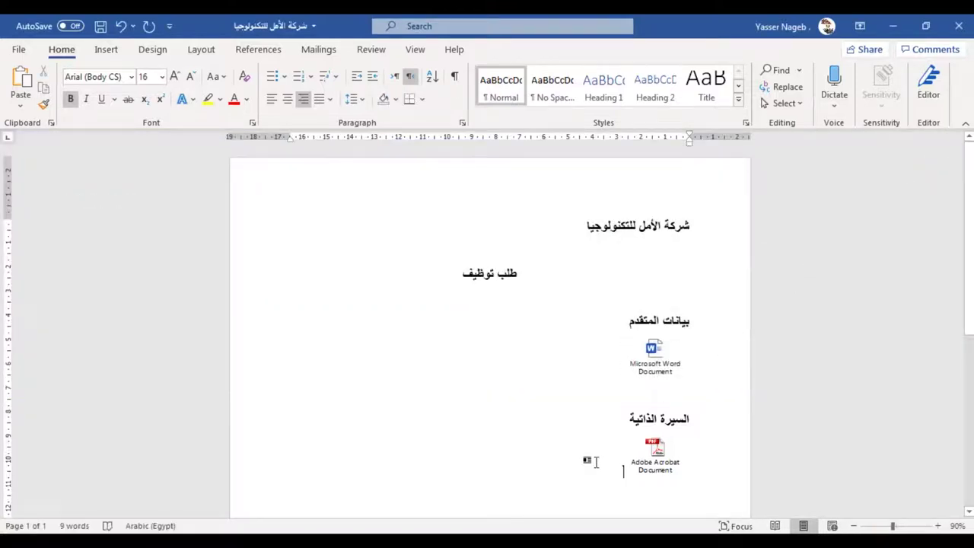
# Step: Add a blank line below the PDF icon and pick Adobe Acrobat Document in the Object dialog
pyautogui.press('Return')
pyautogui.press('Return')
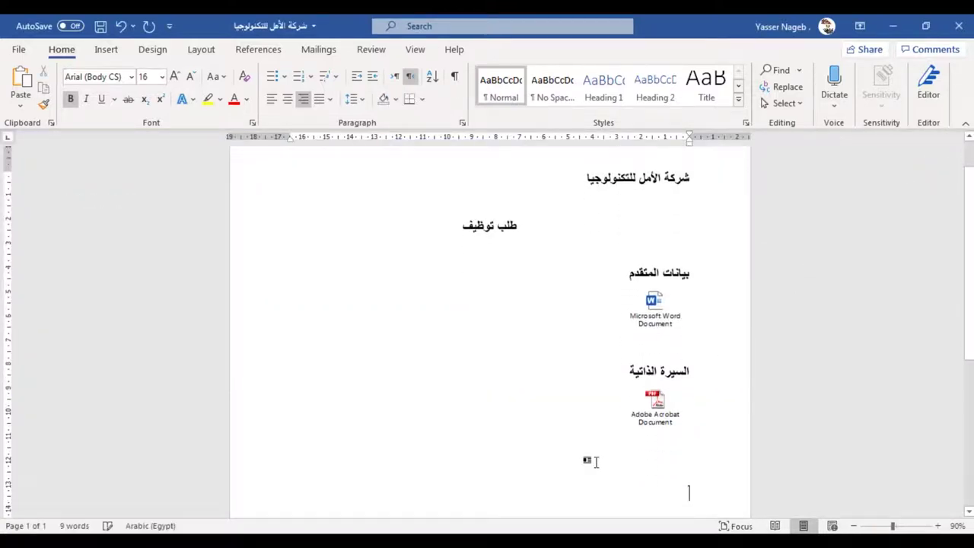
pyautogui.click(107, 49)
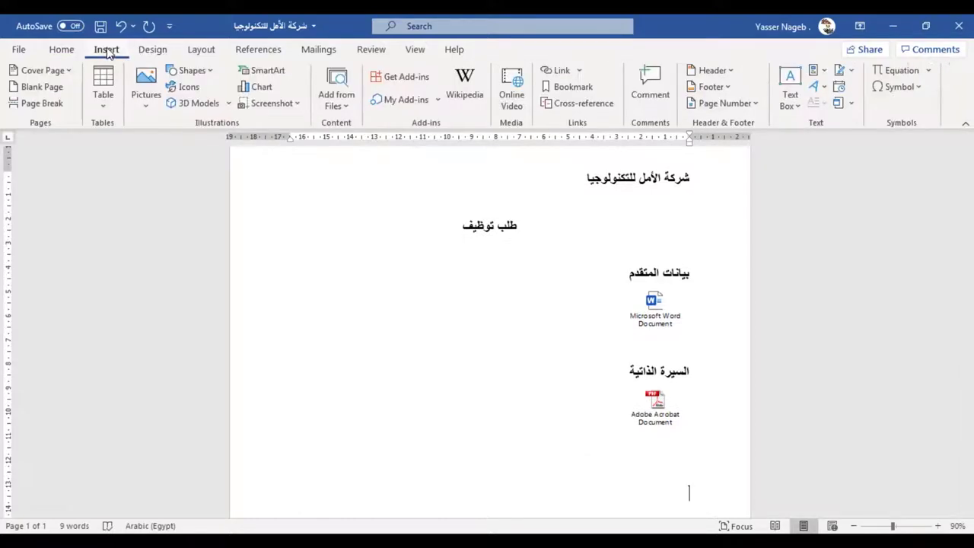
pyautogui.click(852, 103)
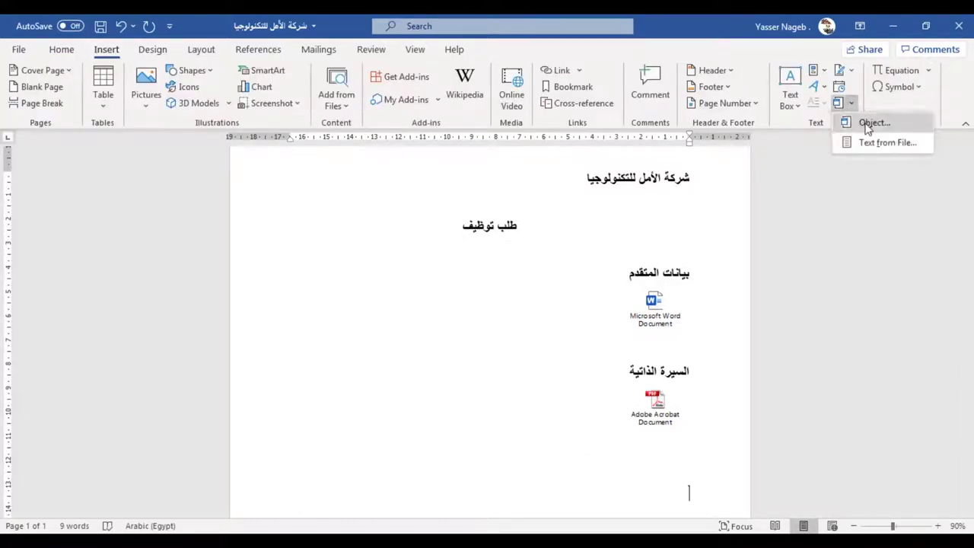
pyautogui.click(869, 125)
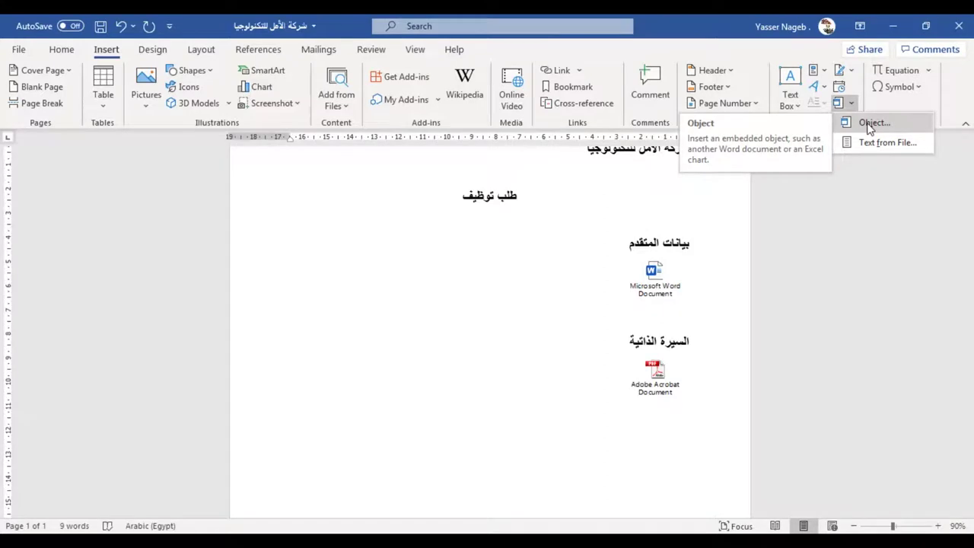
pyautogui.click(872, 125)
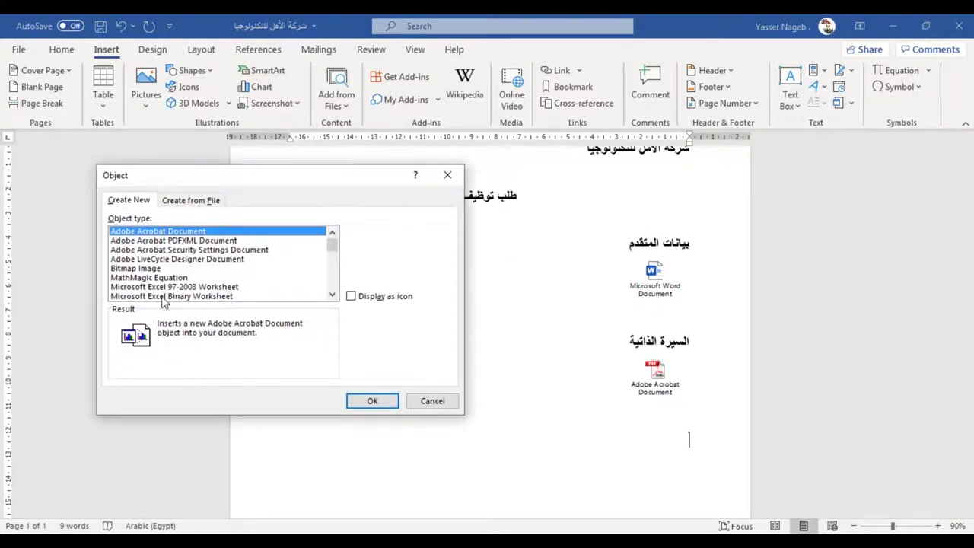
pyautogui.press('Down')
pyautogui.press('Down')
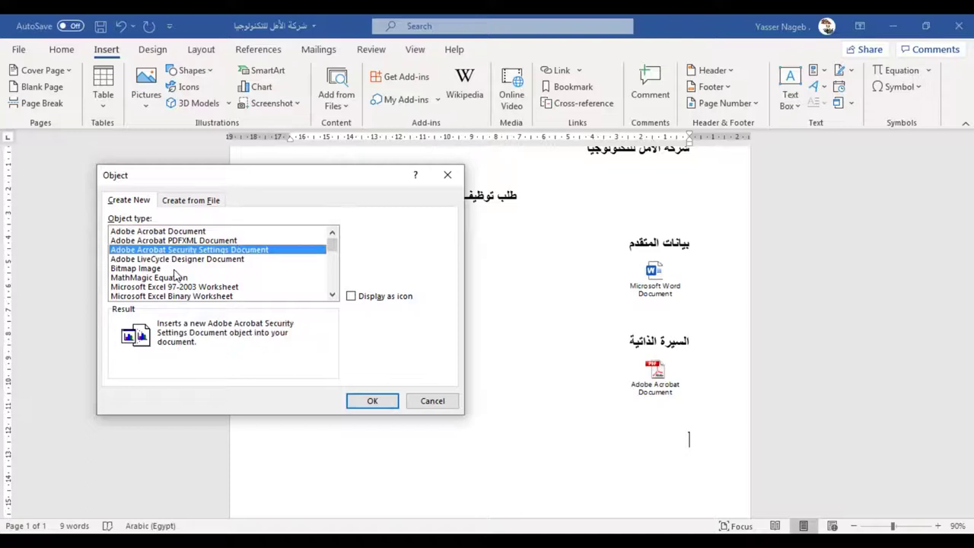
pyautogui.press('Down')
pyautogui.press('Down')
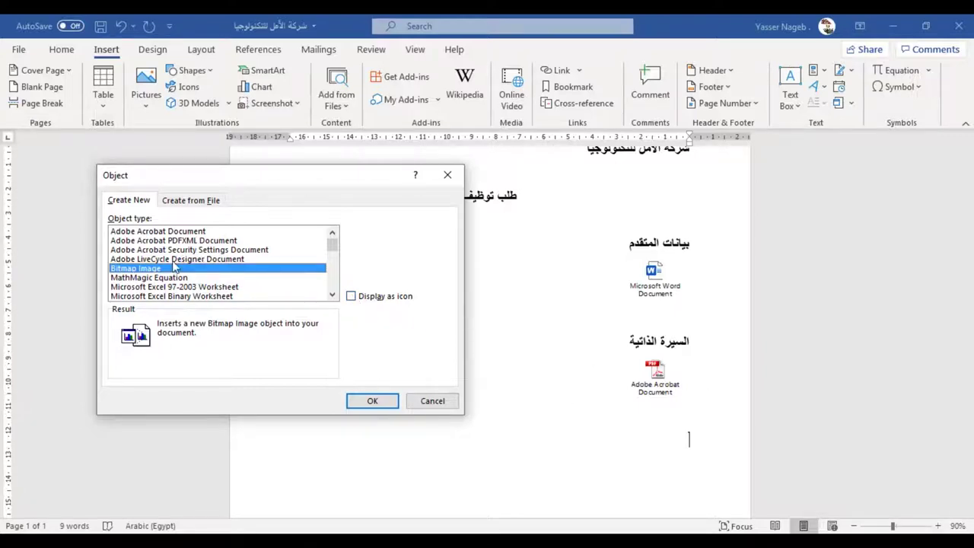
pyautogui.click(178, 232)
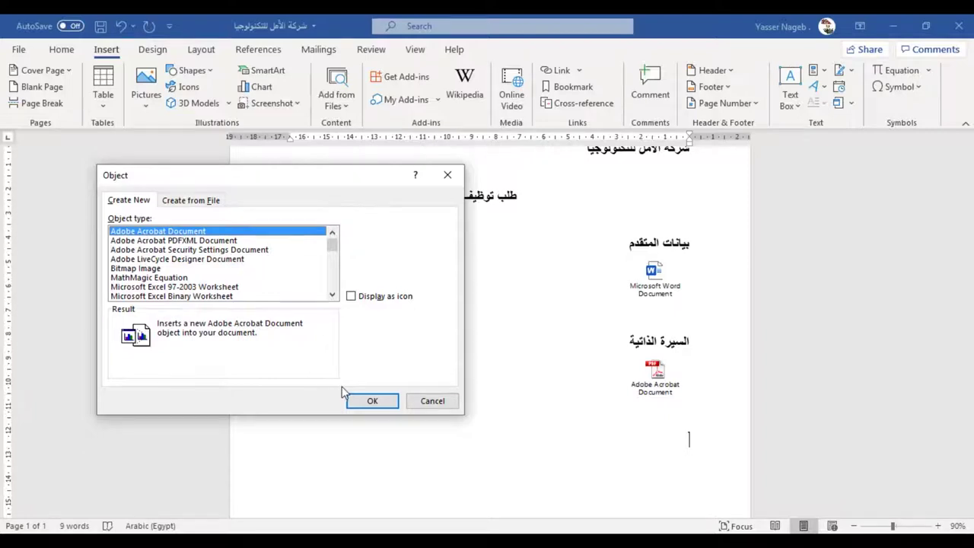
# Step: Confirm the new Acrobat object, load the CV PDF into it, and close Acrobat
pyautogui.click(363, 402)
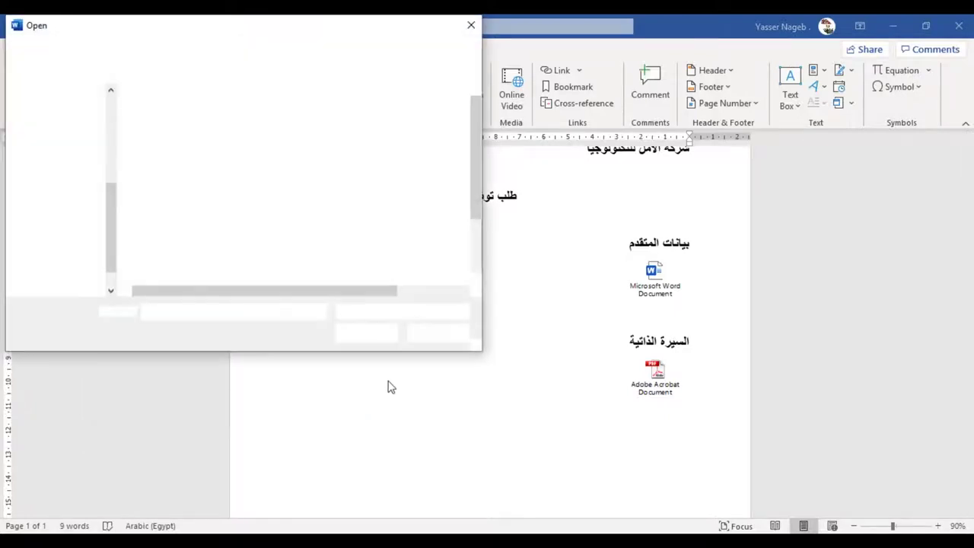
pyautogui.moveTo(474, 163); pyautogui.dragTo(474, 227)
pyautogui.doubleClick(228, 231)
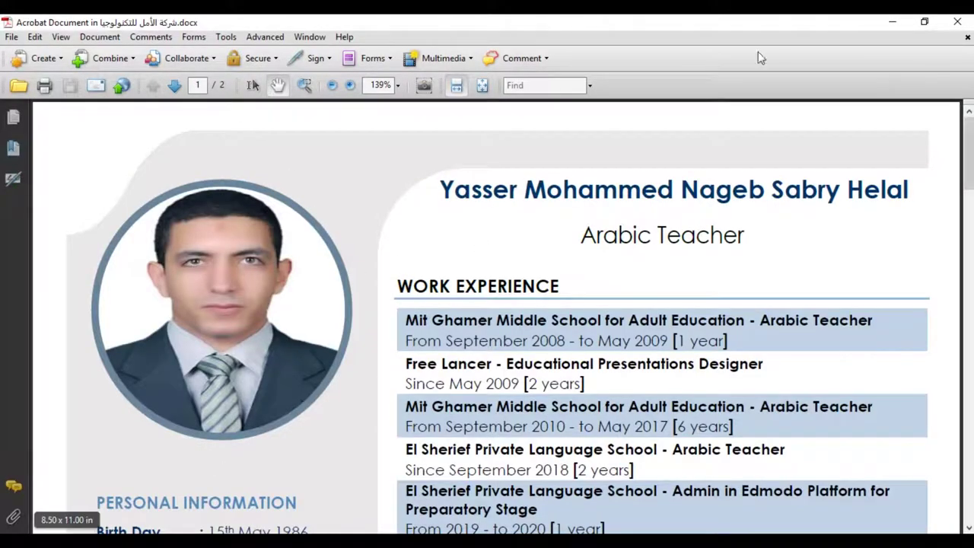
pyautogui.click(957, 23)
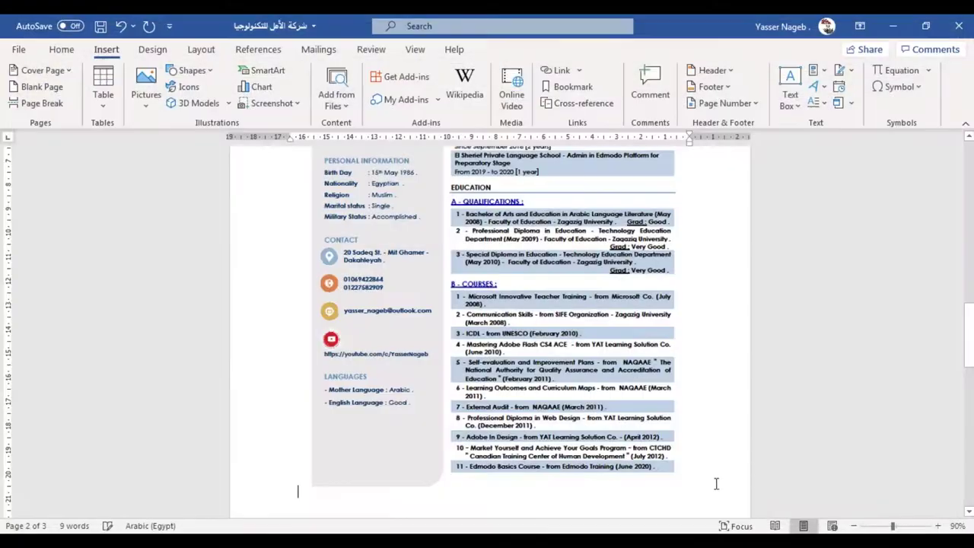
# Step: Scroll through the inline CV pages and close the Acrobat preview of the object
pyautogui.scroll(5, 536, 379)
pyautogui.scroll(3, 540, 388)
pyautogui.scroll(5, 548, 402)
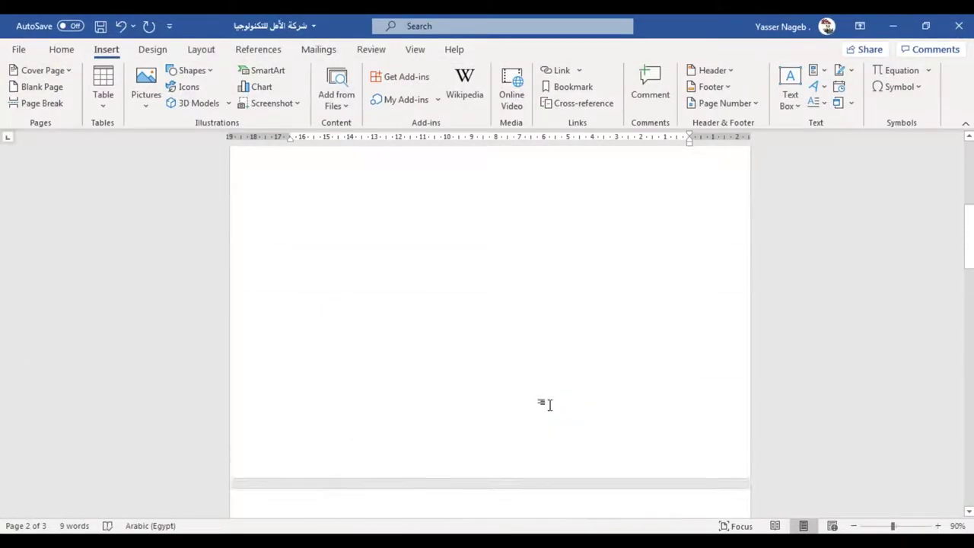
pyautogui.scroll(3, 559, 403)
pyautogui.moveTo(969, 207)
pyautogui.mouseDown()
pyautogui.moveTo(969, 347)
pyautogui.moveTo(969, 305)
pyautogui.mouseUp()
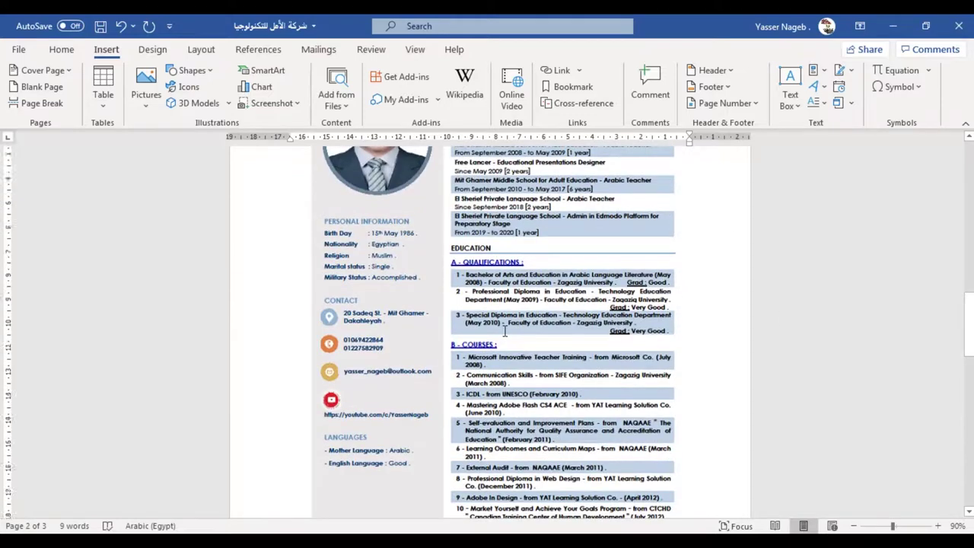
pyautogui.scroll(2, 582, 403)
pyautogui.scroll(2, 582, 403)
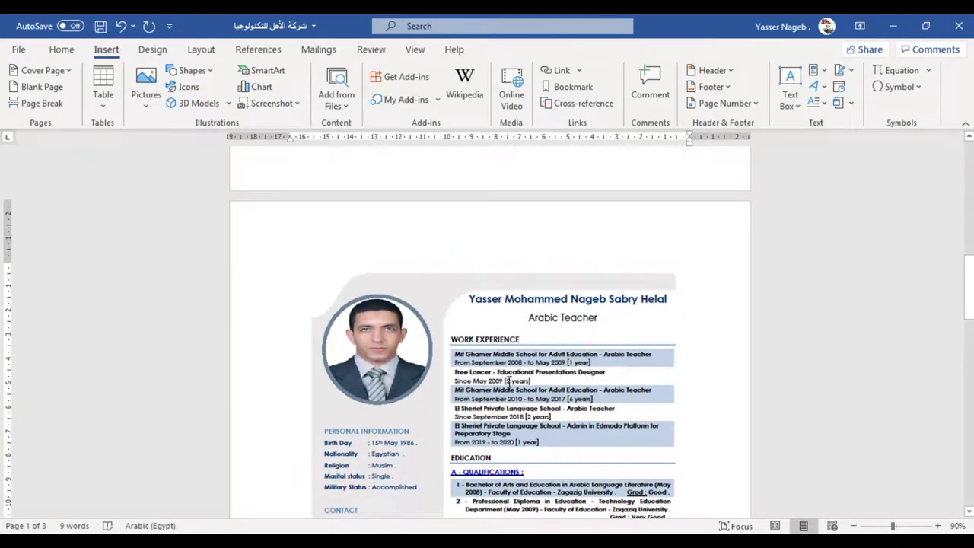
pyautogui.scroll(-3, 506, 380)
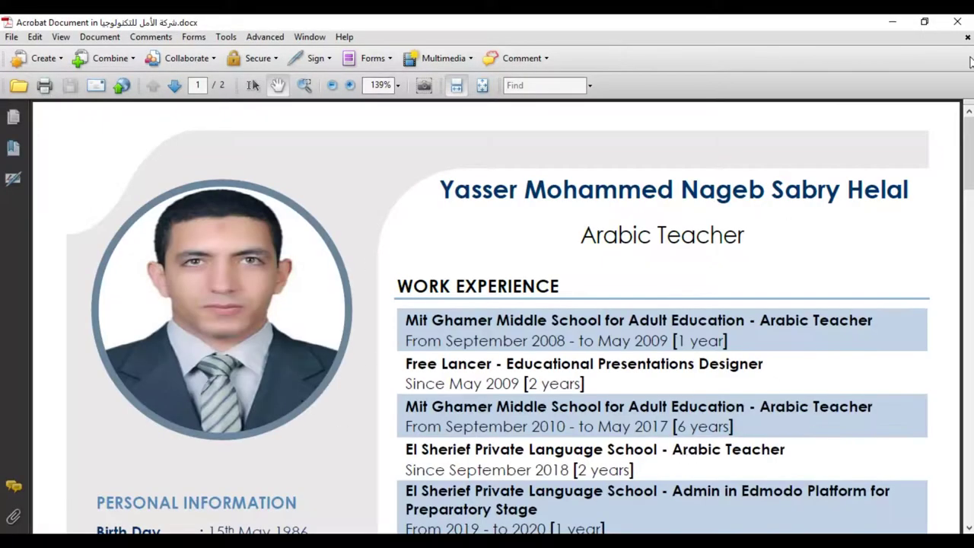
pyautogui.click(957, 21)
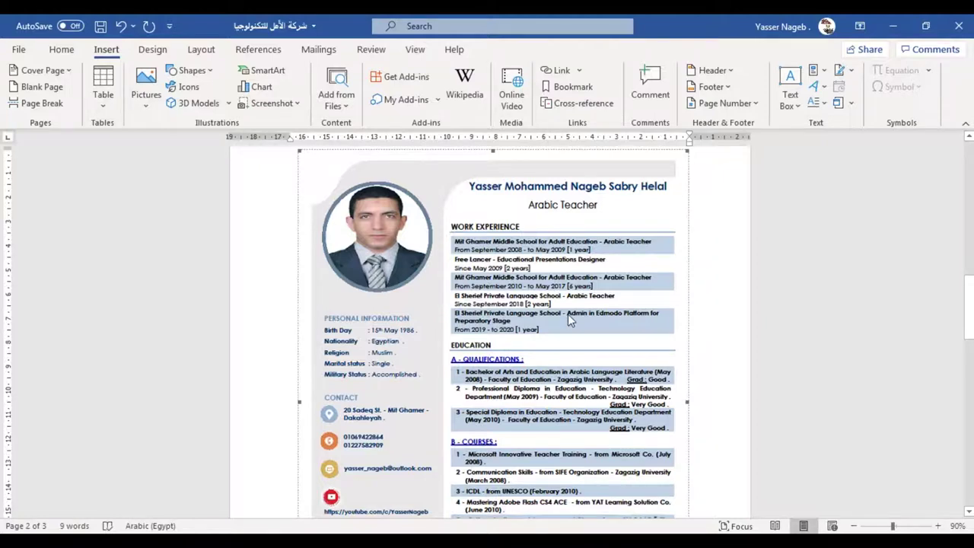
pyautogui.scroll(-5, 571, 320)
pyautogui.scroll(3, 570, 321)
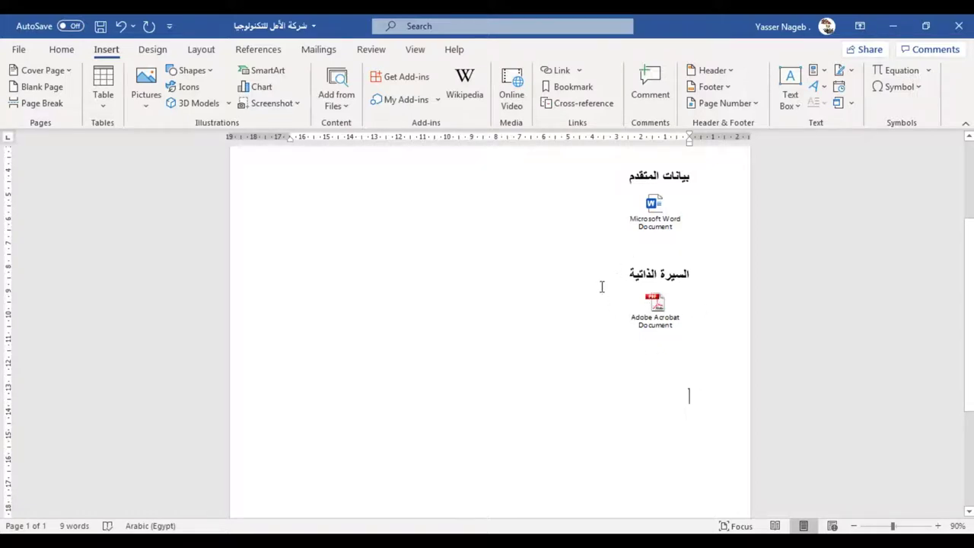
# Step: Insert a new Acrobat object shown as an icon, filled with the CV PDF
pyautogui.click(851, 103)
pyautogui.click(863, 122)
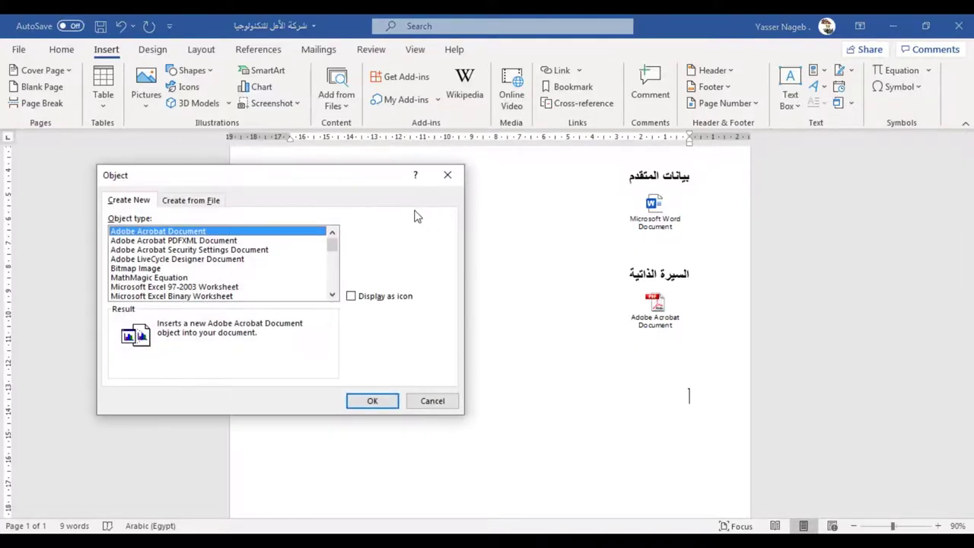
pyautogui.click(350, 297)
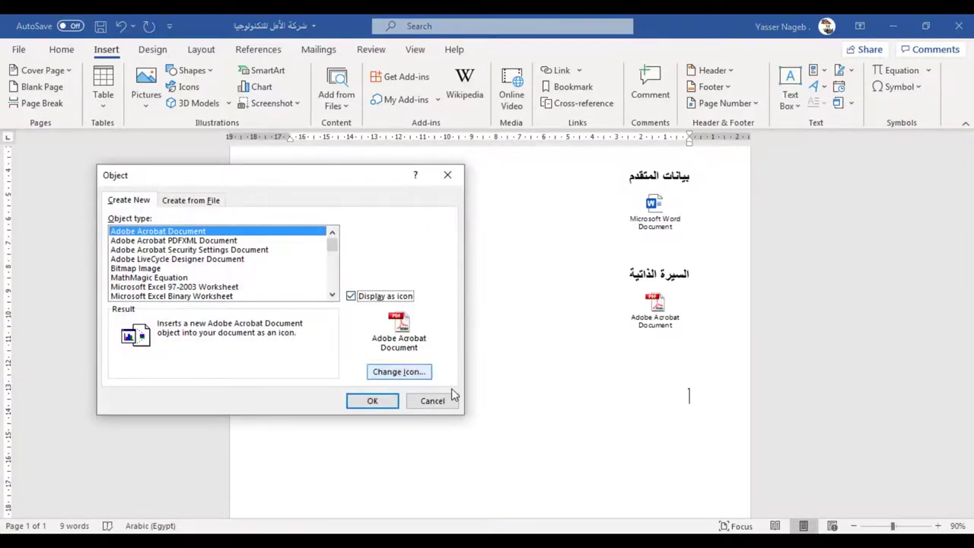
pyautogui.click(383, 401)
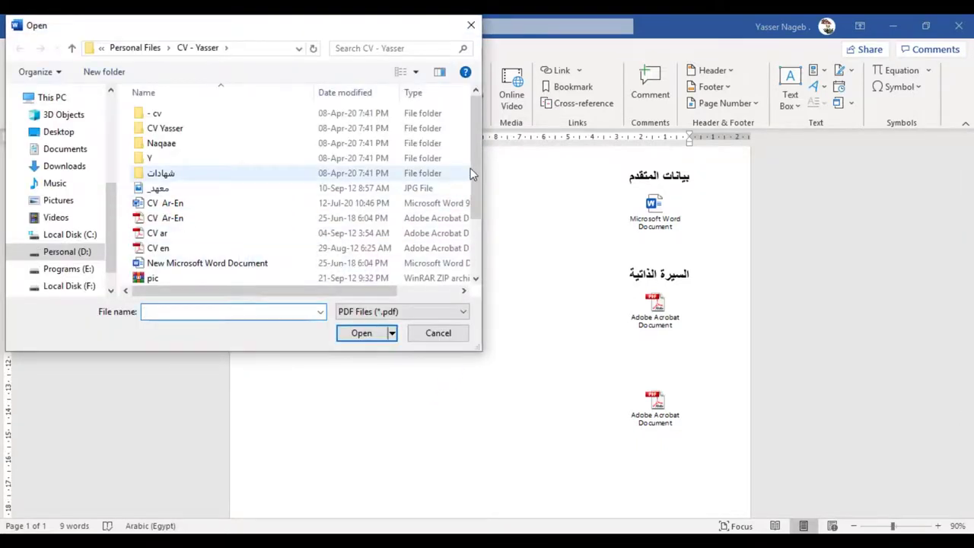
pyautogui.moveTo(471, 187); pyautogui.dragTo(471, 233)
pyautogui.click(278, 236)
pyautogui.doubleClick(278, 236)
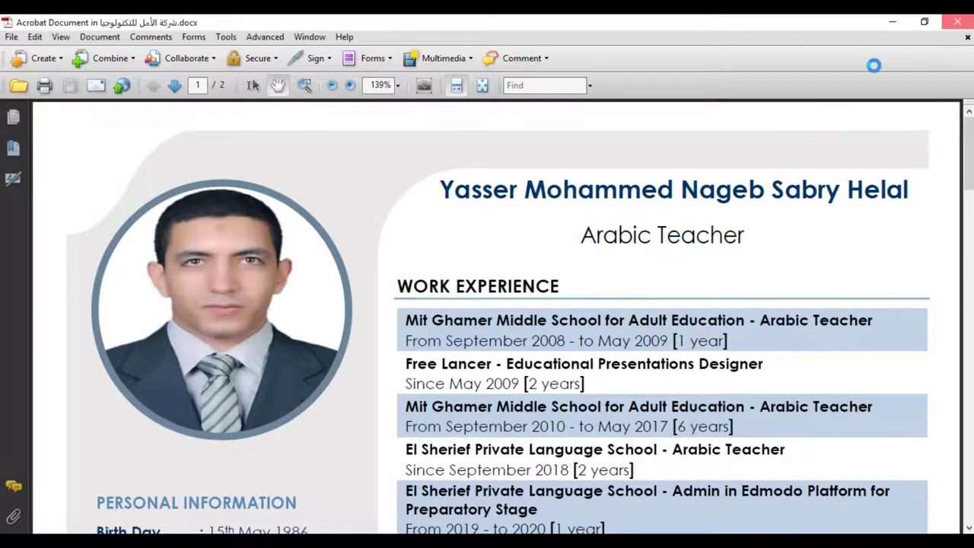
pyautogui.click(958, 21)
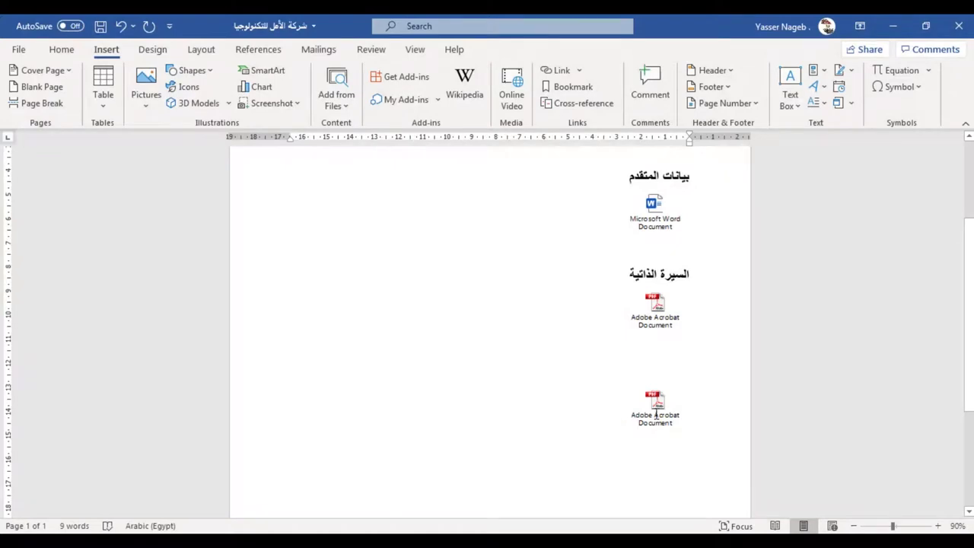
# Step: Select the second PDF icon and open it in Acrobat to check the résumé
pyautogui.click(651, 423)
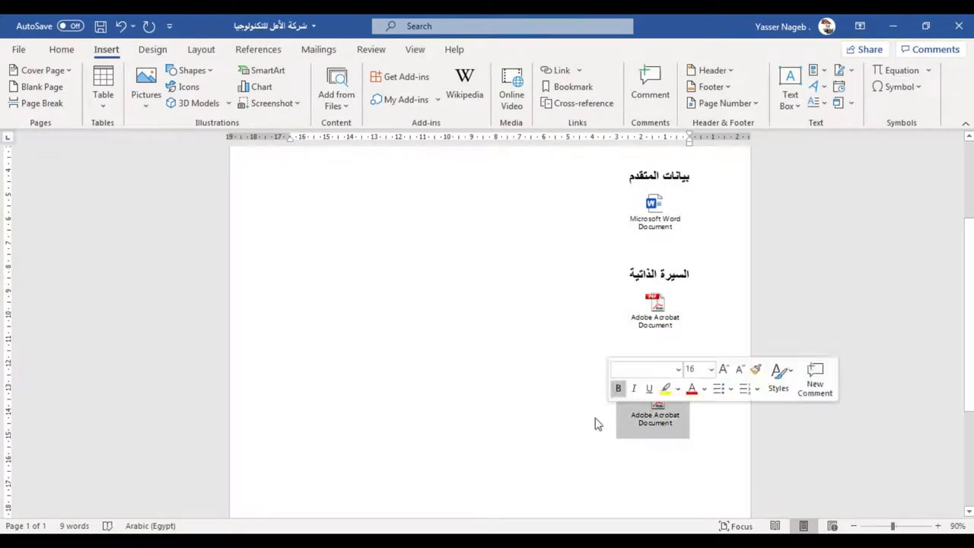
pyautogui.click(496, 432)
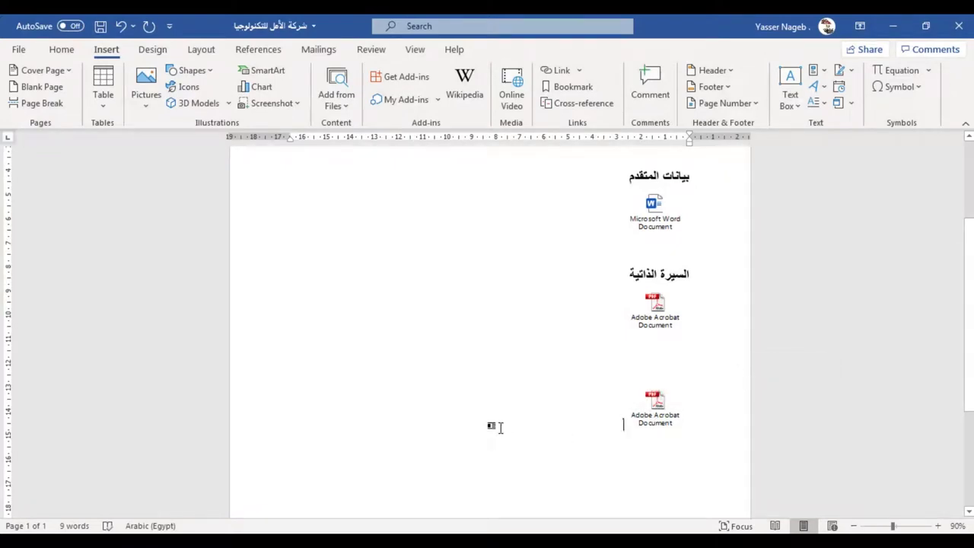
pyautogui.hotkey('shift', 'Right')
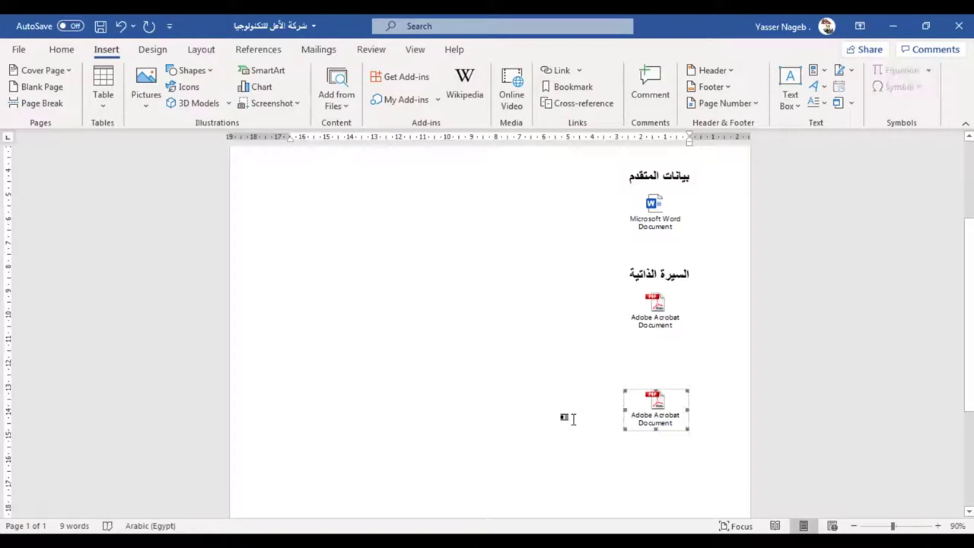
pyautogui.doubleClick(650, 413)
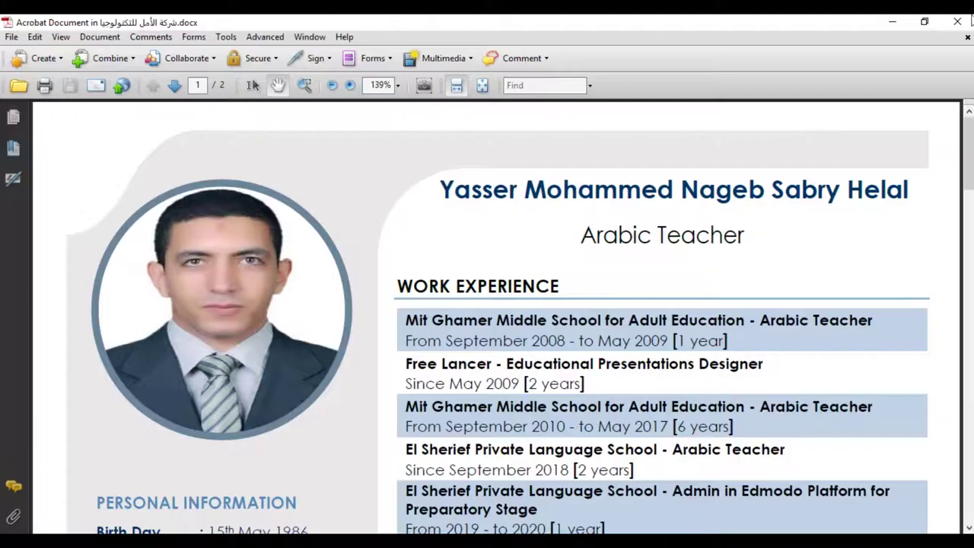
pyautogui.click(958, 21)
# Step: Place the cursor beside the PDF icon and browse the object types in the Object dialog
pyautogui.click(598, 395)
pyautogui.click(851, 103)
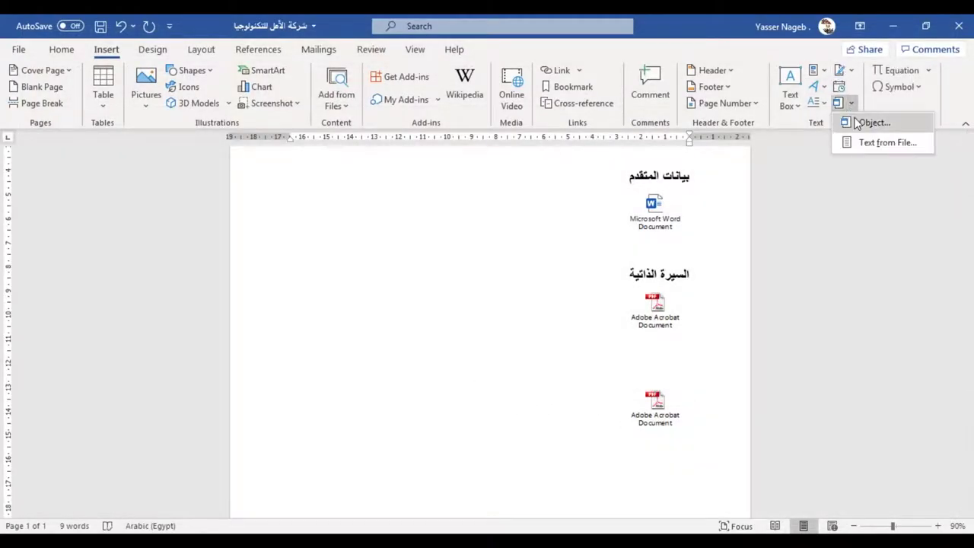
pyautogui.click(868, 122)
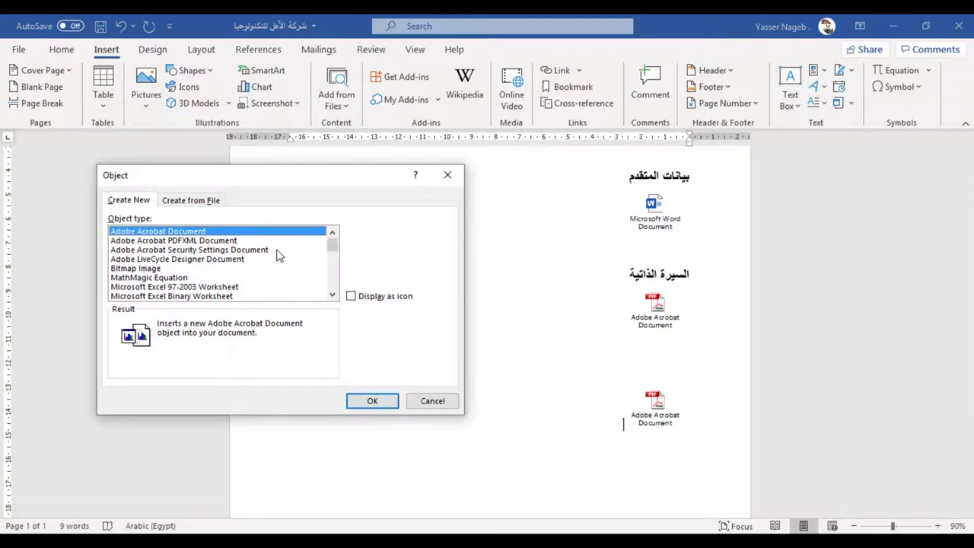
pyautogui.click(135, 278)
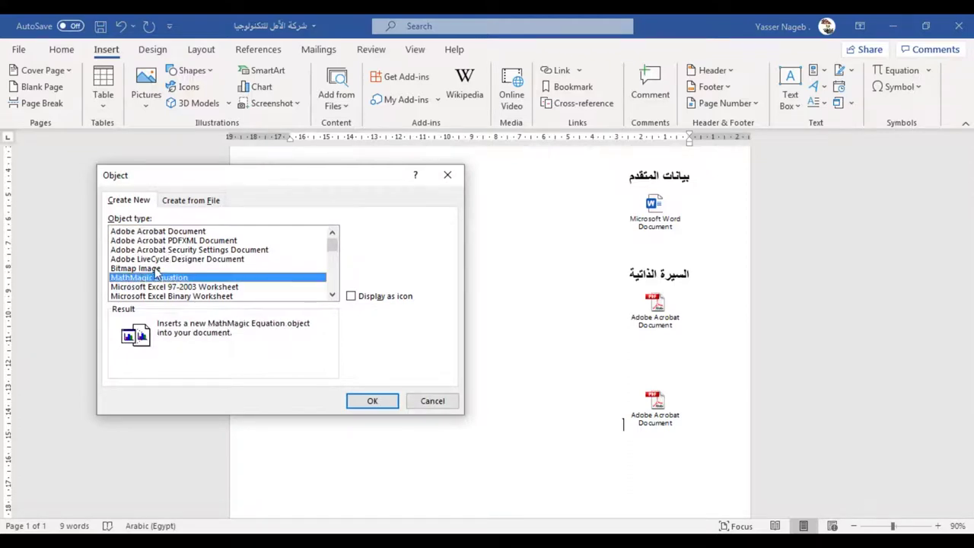
pyautogui.scroll(-2, 337, 295)
pyautogui.scroll(-2, 337, 295)
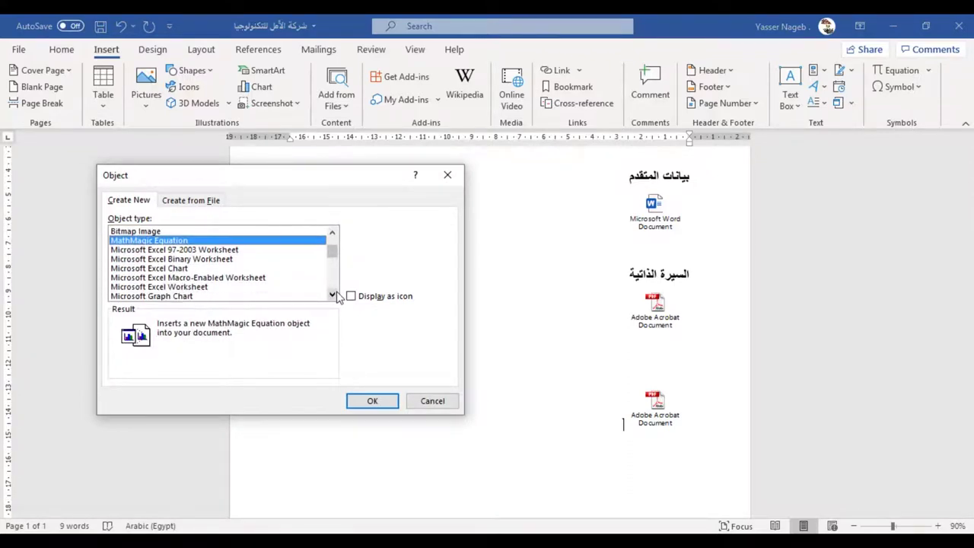
pyautogui.scroll(-1, 337, 295)
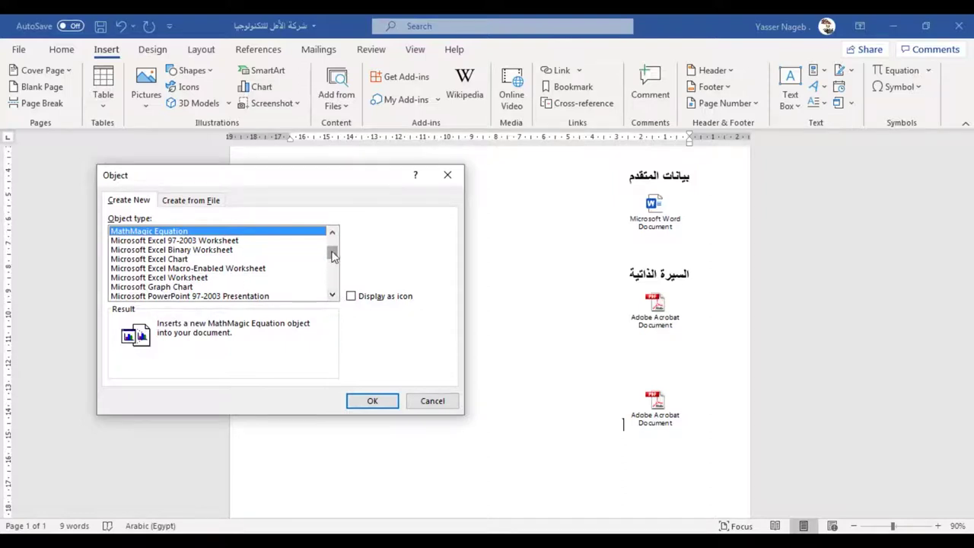
pyautogui.moveTo(333, 257); pyautogui.dragTo(335, 286)
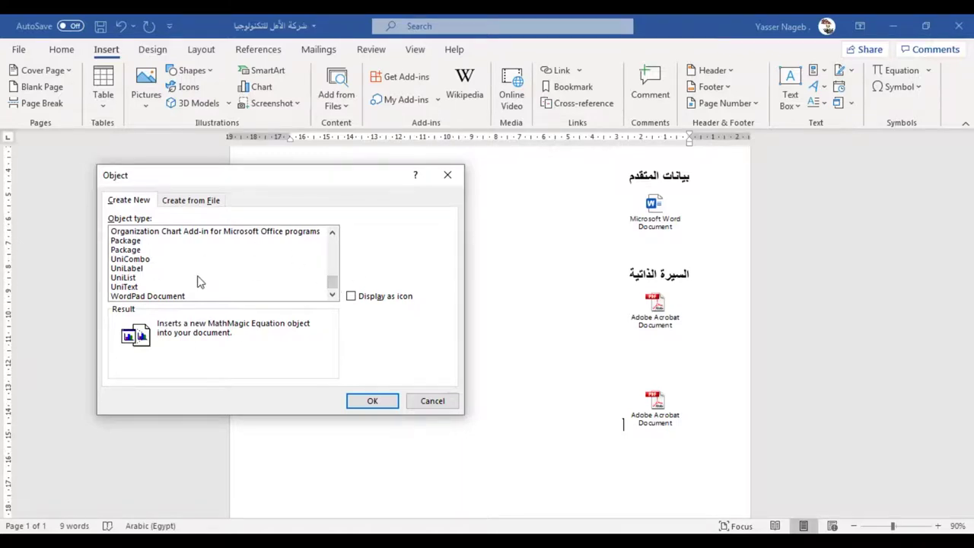
pyautogui.scroll(8, 197, 281)
pyautogui.scroll(1, 197, 252)
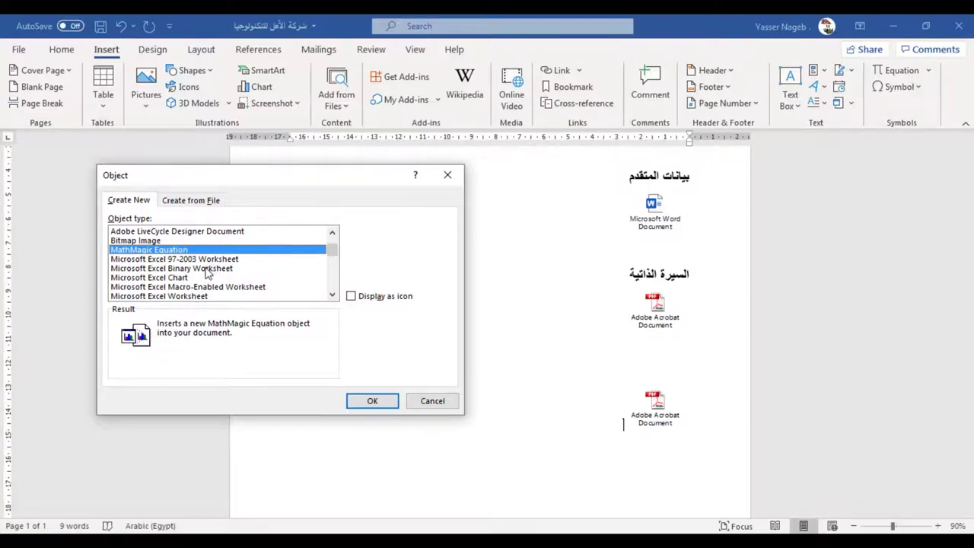
# Step: Embed the 'MS Word (1)' mp4 from the Final b folder using Create from File
pyautogui.click(186, 204)
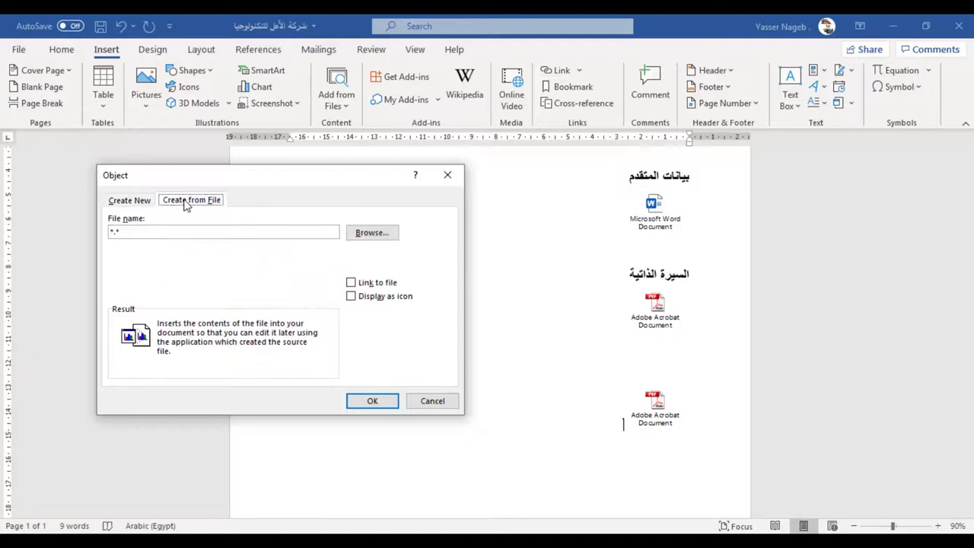
pyautogui.click(372, 233)
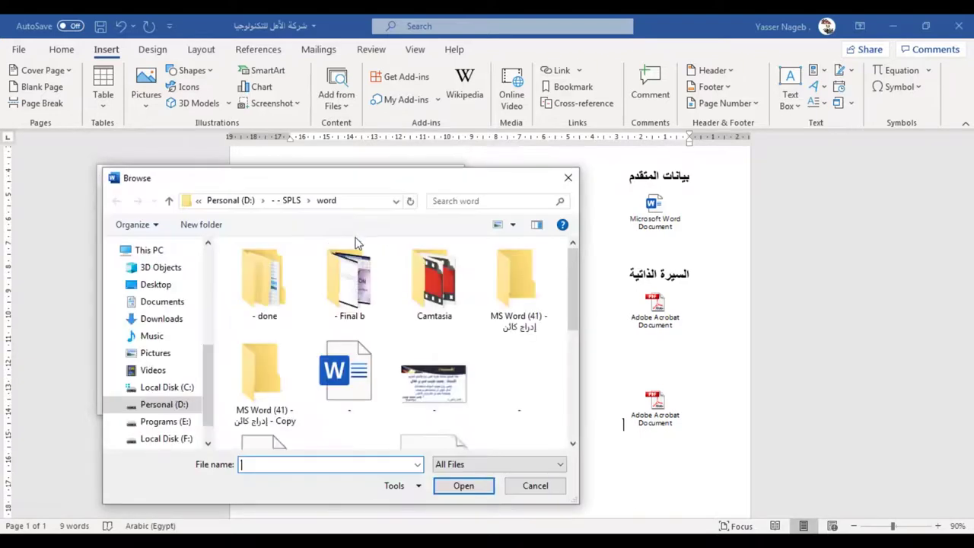
pyautogui.doubleClick(350, 318)
pyautogui.doubleClick(263, 273)
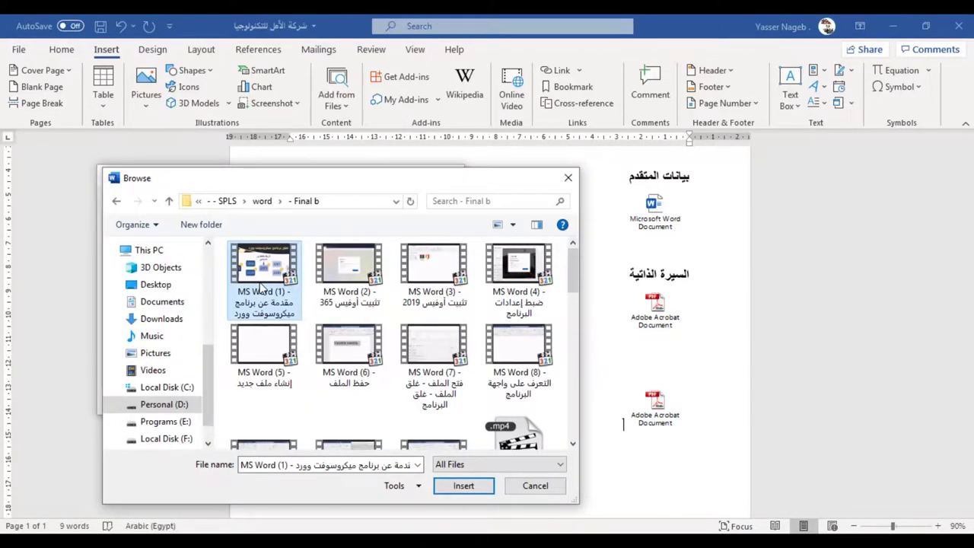
pyautogui.click(365, 403)
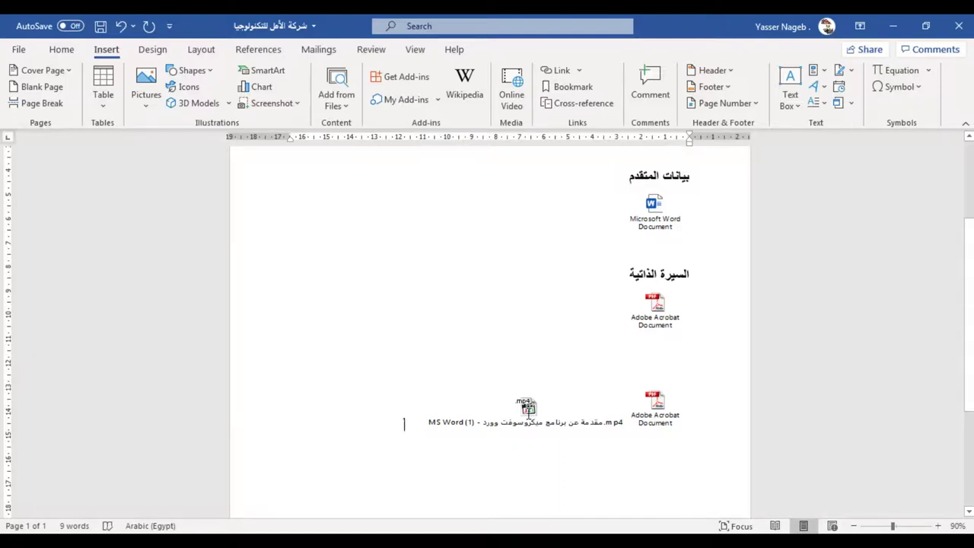
# Step: Move the mp4 icon onto its own line below the PDF and play the video
pyautogui.moveTo(527, 409); pyautogui.dragTo(638, 449)
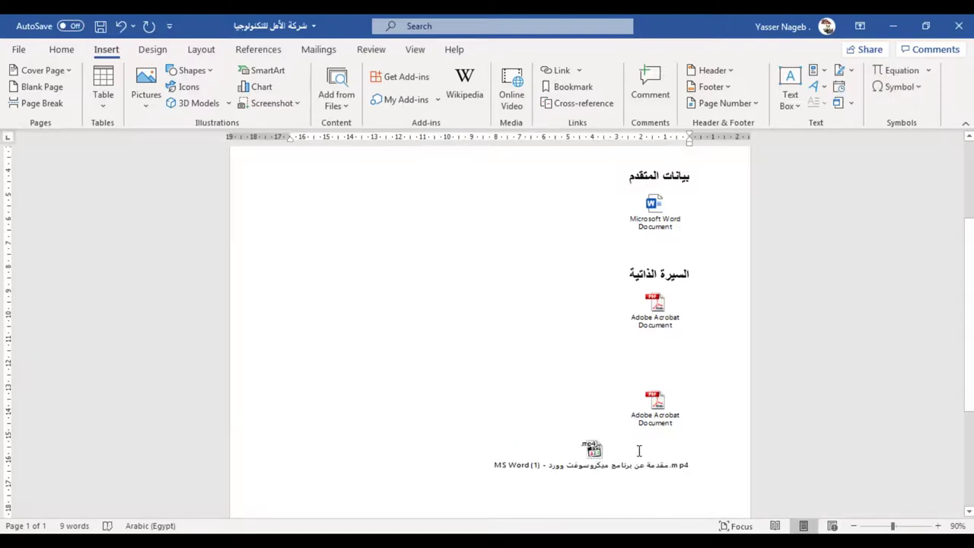
pyautogui.doubleClick(593, 449)
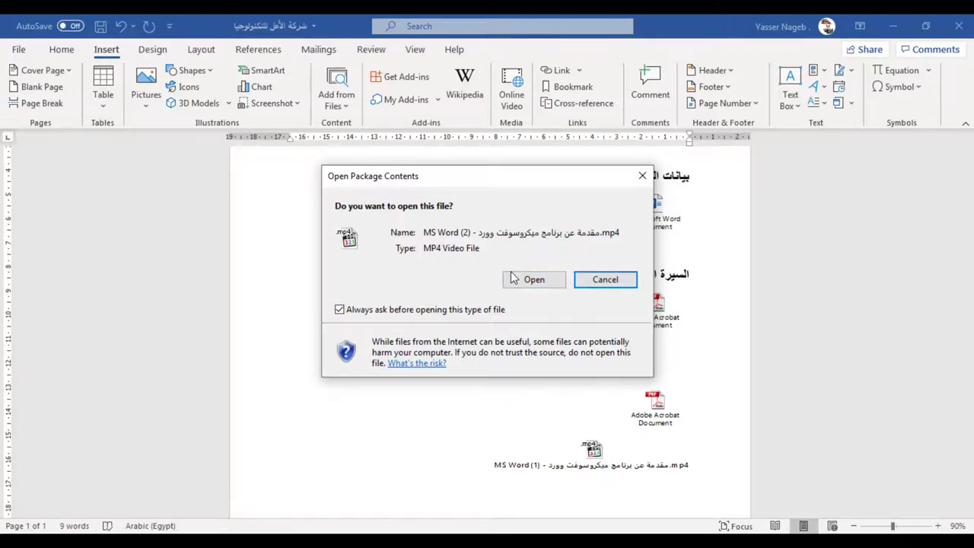
pyautogui.click(537, 280)
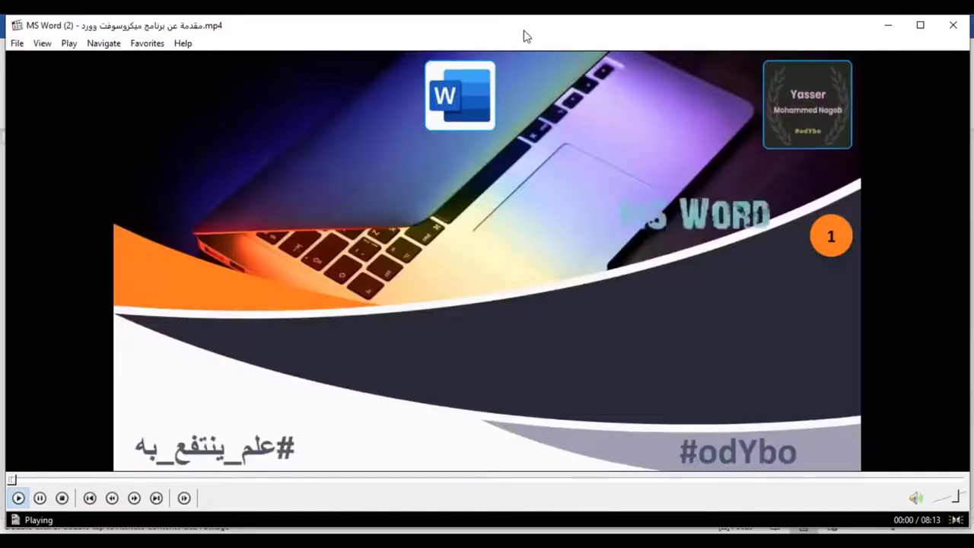
# Step: Shrink and reposition the Media Player Classic window, then close it
pyautogui.moveTo(6, 16); pyautogui.dragTo(226, 161)
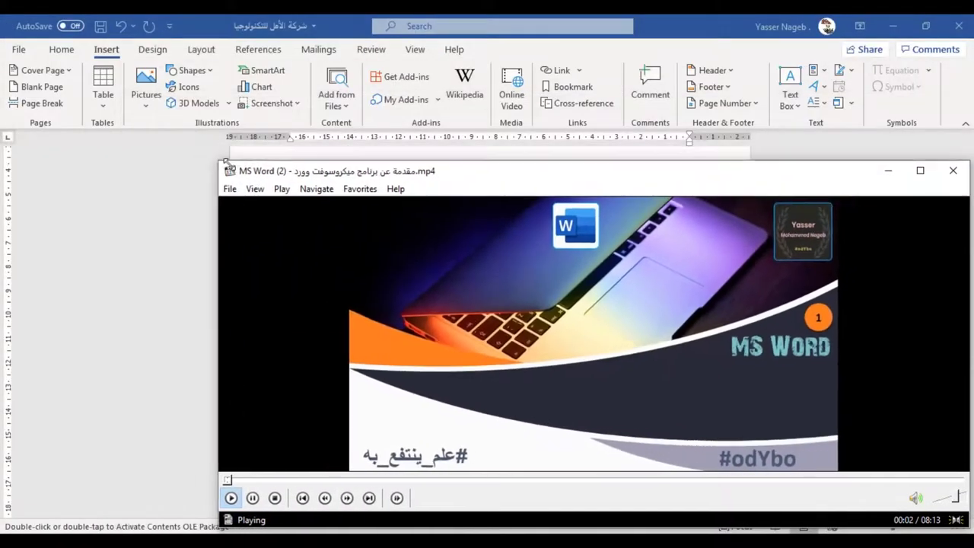
pyautogui.moveTo(615, 174); pyautogui.dragTo(424, 60)
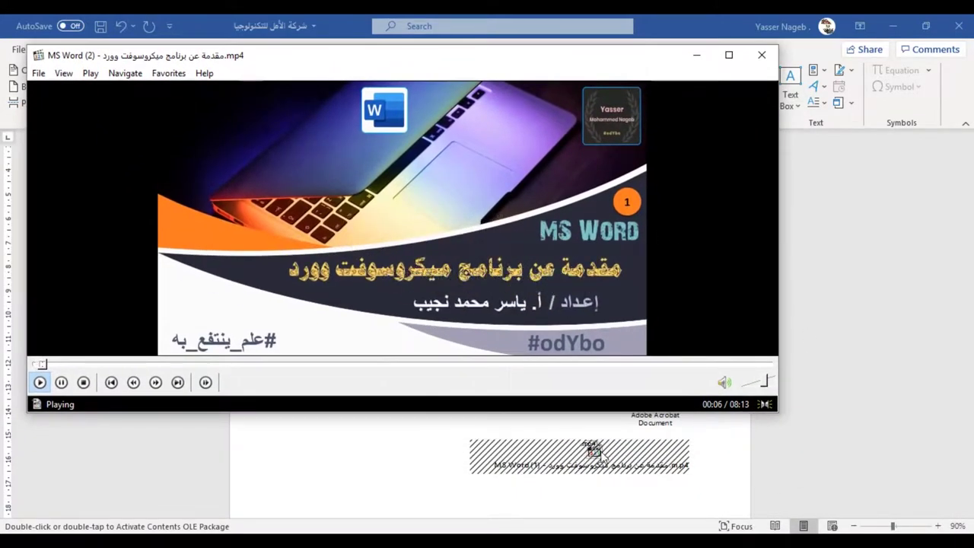
pyautogui.click(762, 57)
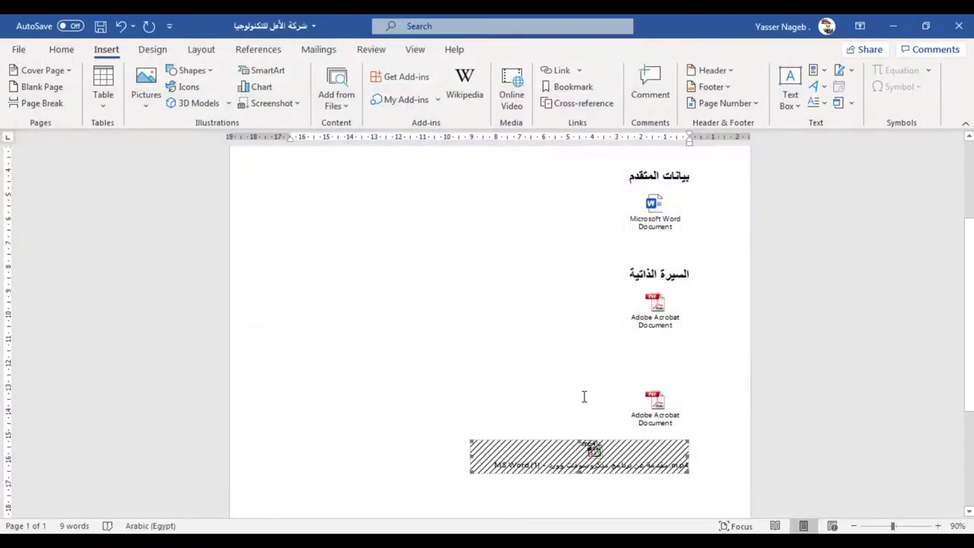
# Step: Reopen the Object dialog for Adobe Acrobat Document with Display as icon ticked
pyautogui.click(852, 103)
pyautogui.click(849, 122)
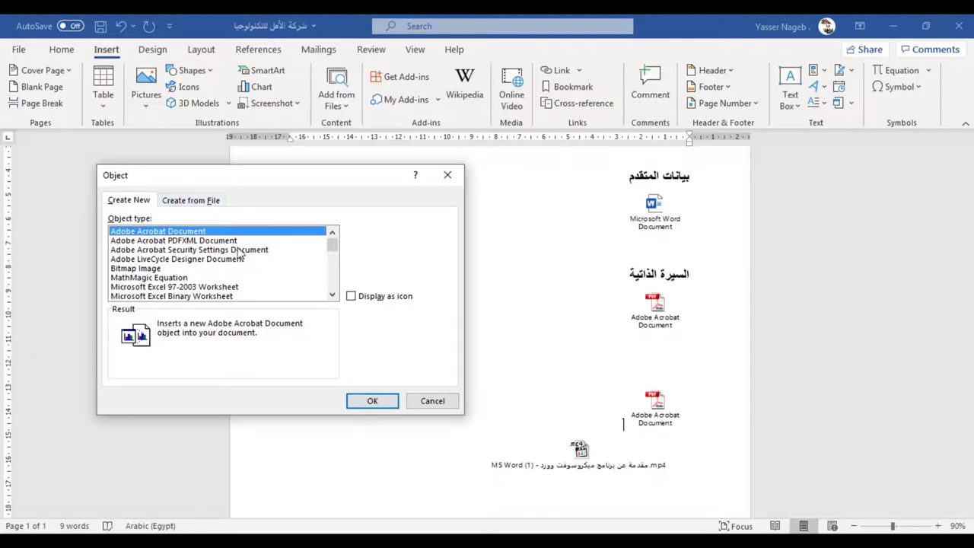
pyautogui.press('Escape')
pyautogui.click(852, 103)
pyautogui.click(867, 122)
pyautogui.click(351, 297)
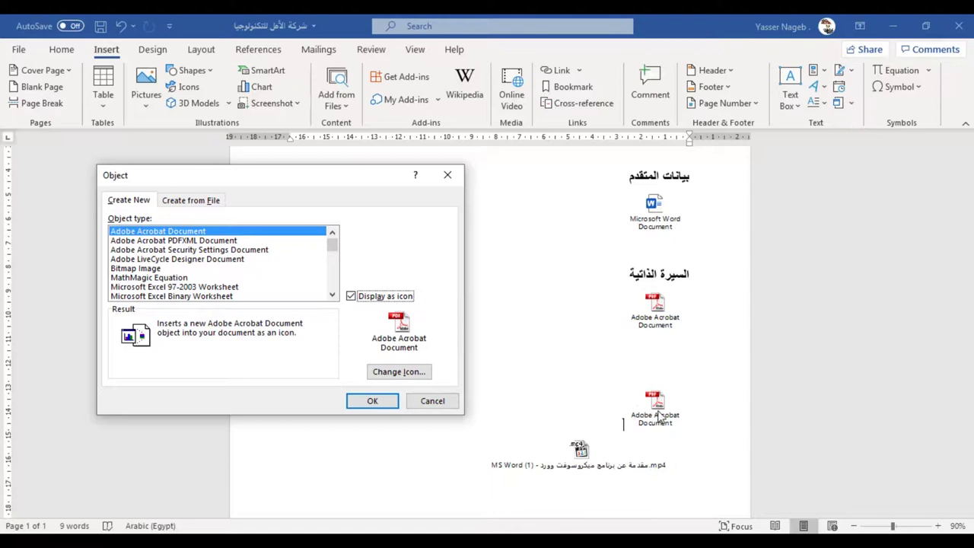
# Step: Give the object the _SC_Acrobat.exe icon with caption 'cv' and confirm the Object dialog
pyautogui.click(392, 373)
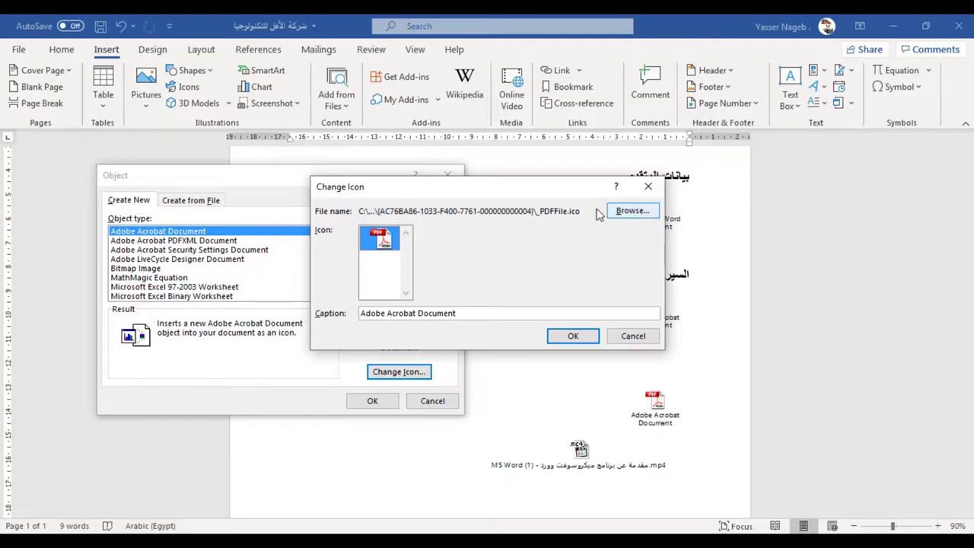
pyautogui.click(632, 214)
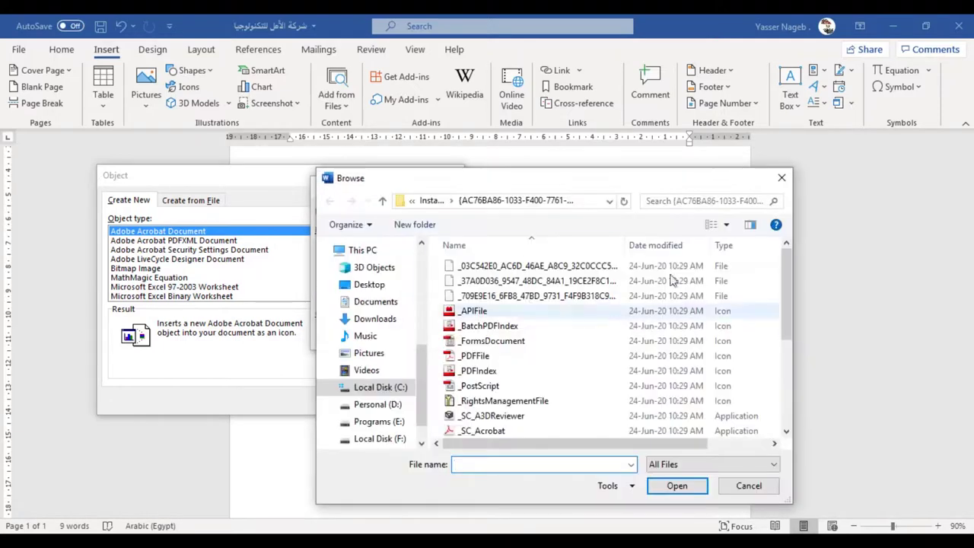
pyautogui.click(781, 177)
pyautogui.click(646, 213)
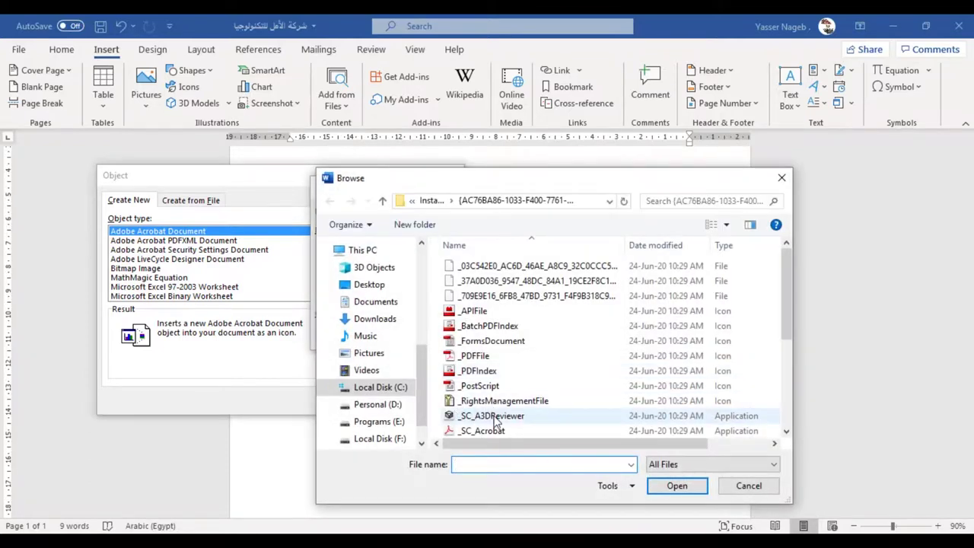
pyautogui.doubleClick(499, 430)
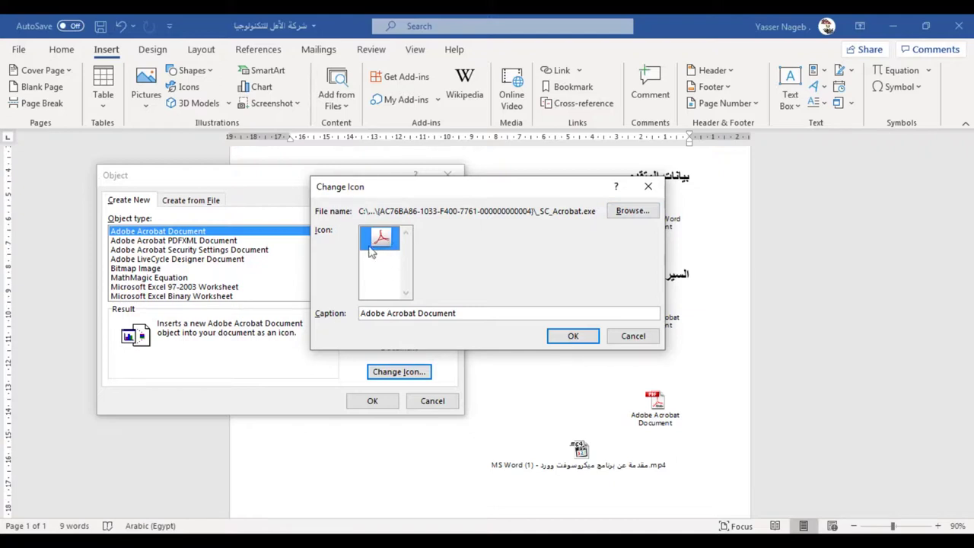
pyautogui.moveTo(484, 318)
pyautogui.mouseDown()
pyautogui.moveTo(331, 320)
pyautogui.moveTo(438, 317)
pyautogui.moveTo(352, 323)
pyautogui.mouseUp()
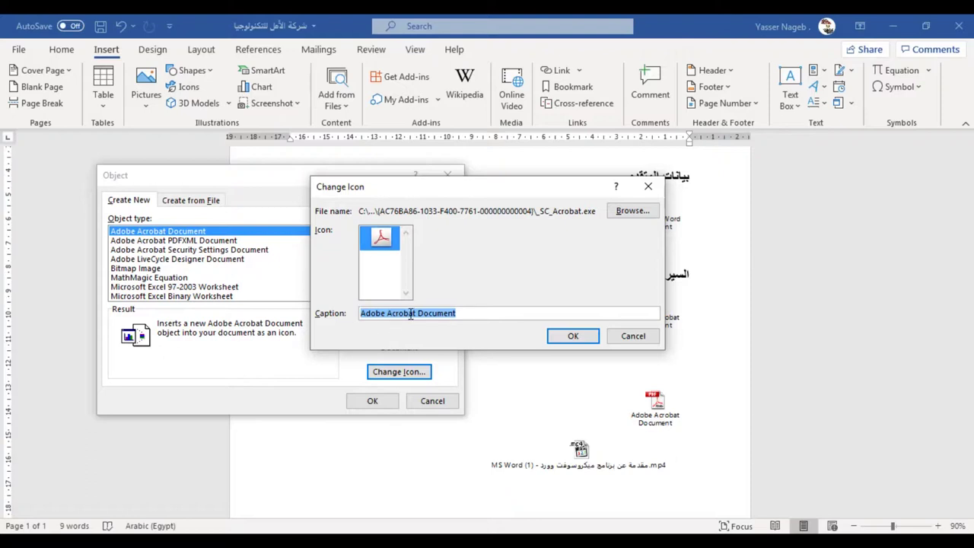
pyautogui.press('BackSpace')
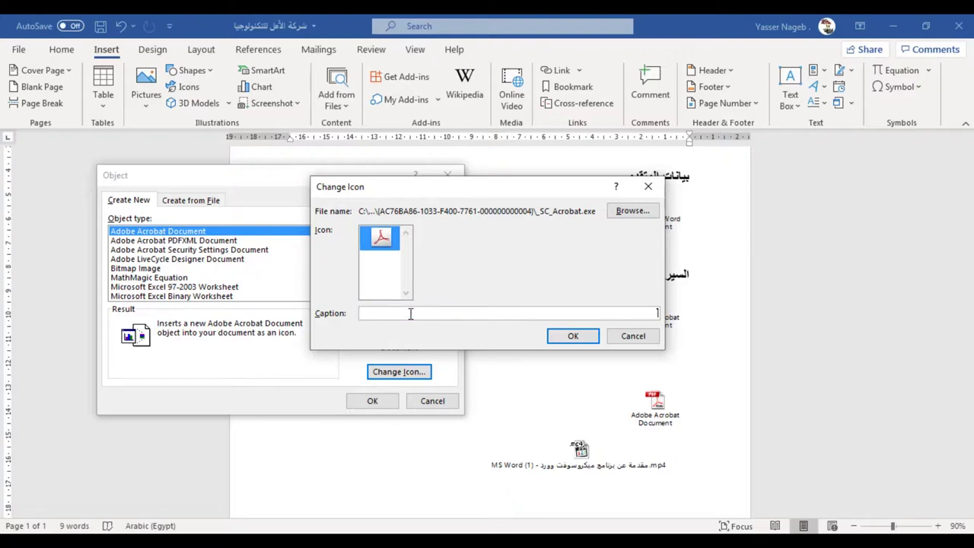
pyautogui.write('cv')
pyautogui.click(578, 337)
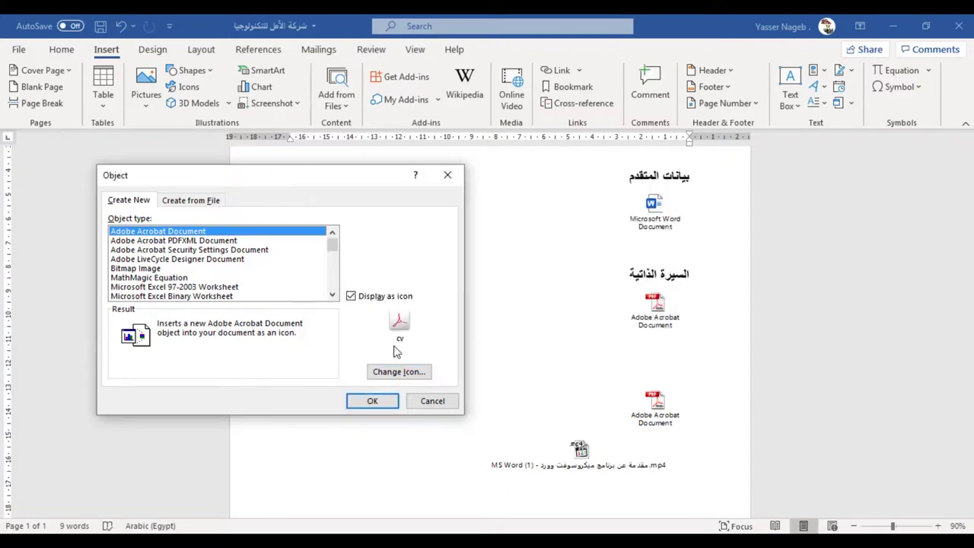
pyautogui.click(371, 401)
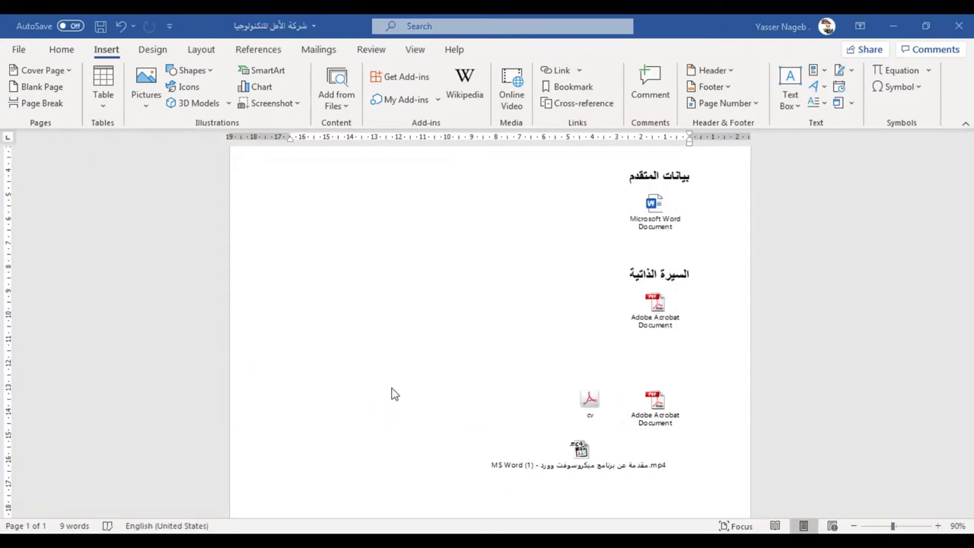
# Step: Load the CV PDF into the new object and close the Acrobat preview
pyautogui.hotkey('ctrl', 'F12')
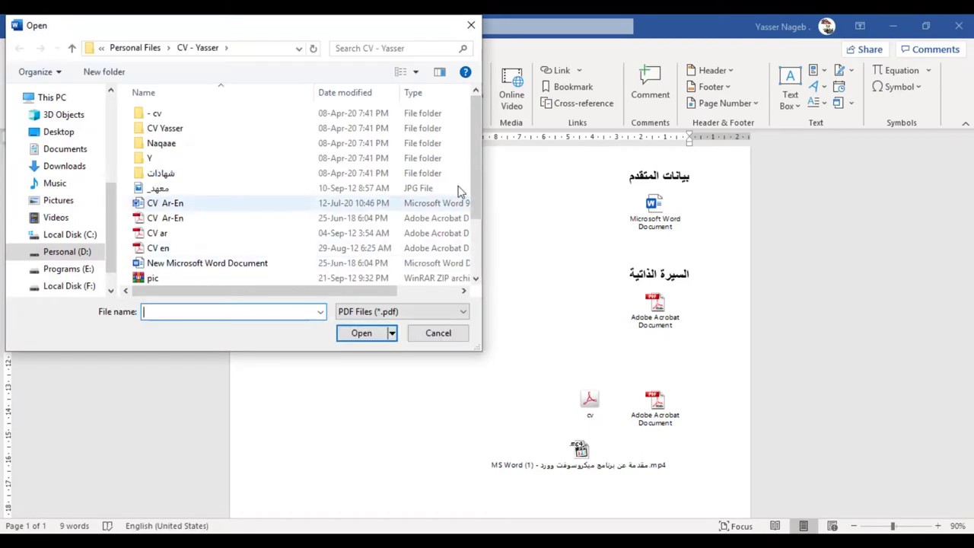
pyautogui.moveTo(476, 172); pyautogui.dragTo(473, 229)
pyautogui.click(237, 232)
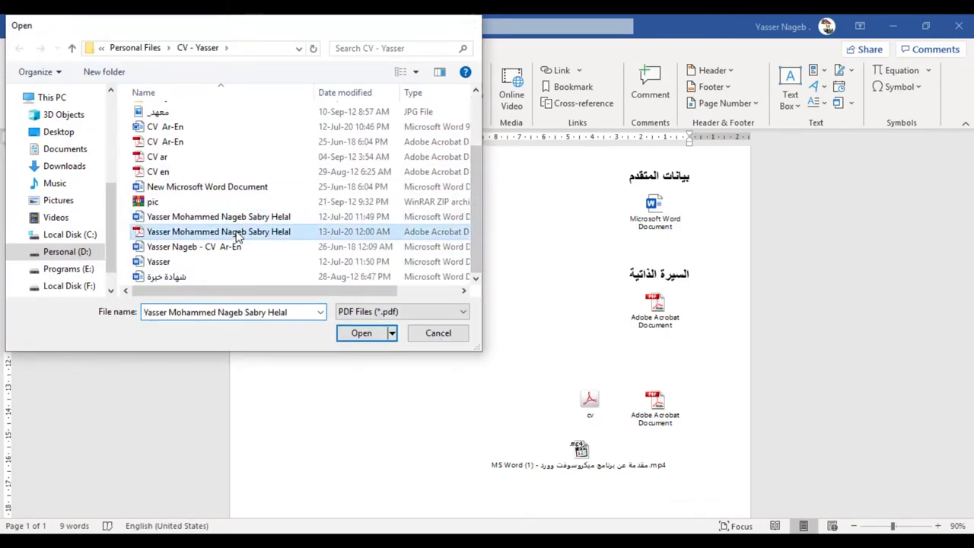
pyautogui.doubleClick(238, 231)
pyautogui.doubleClick(588, 399)
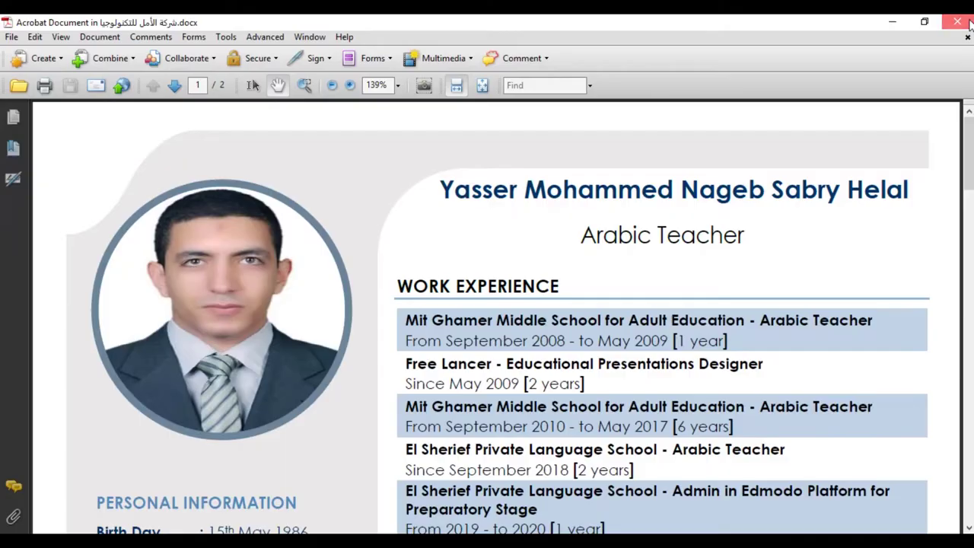
pyautogui.click(969, 23)
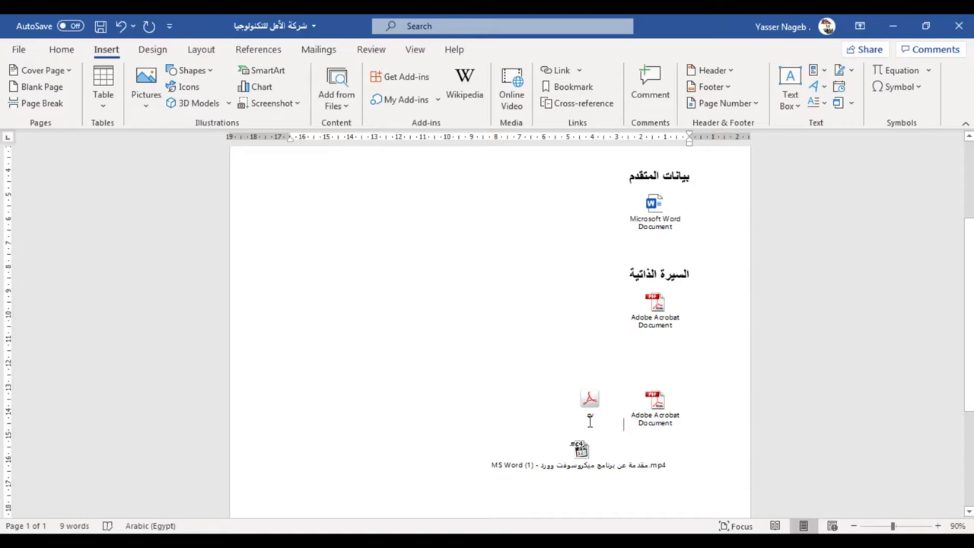
pyautogui.click(851, 102)
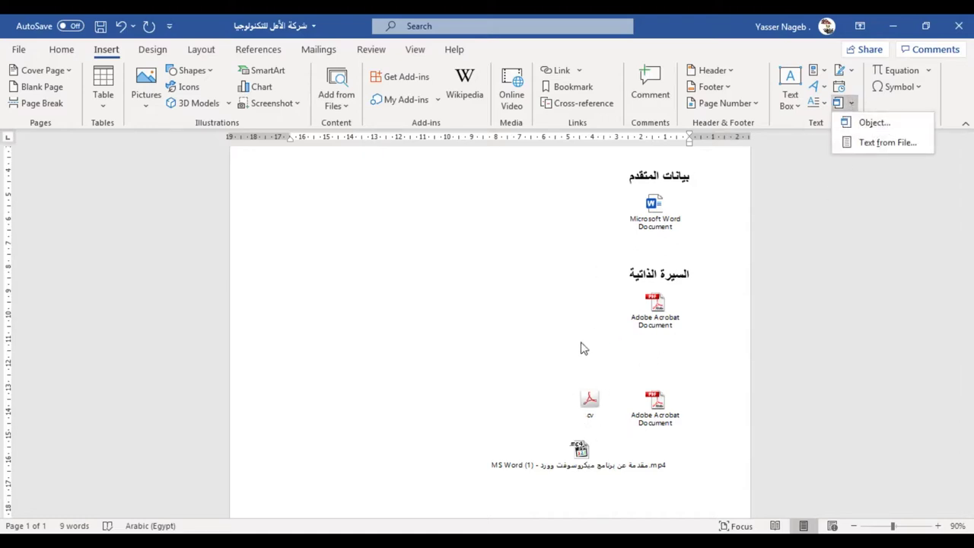
pyautogui.click(516, 410)
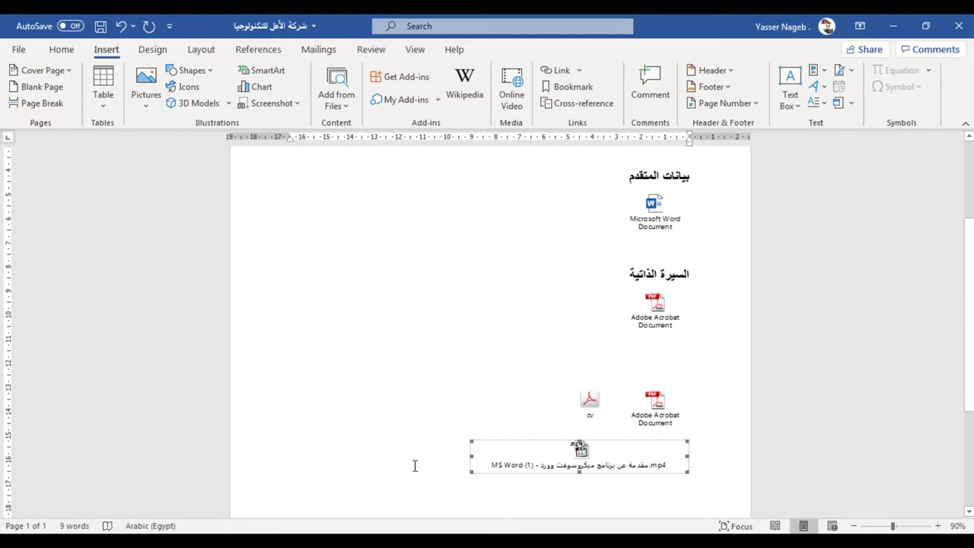
# Step: Delete the embedded mp4 video, the cv PDF and the Acrobat document objects from the page
pyautogui.press('Delete')
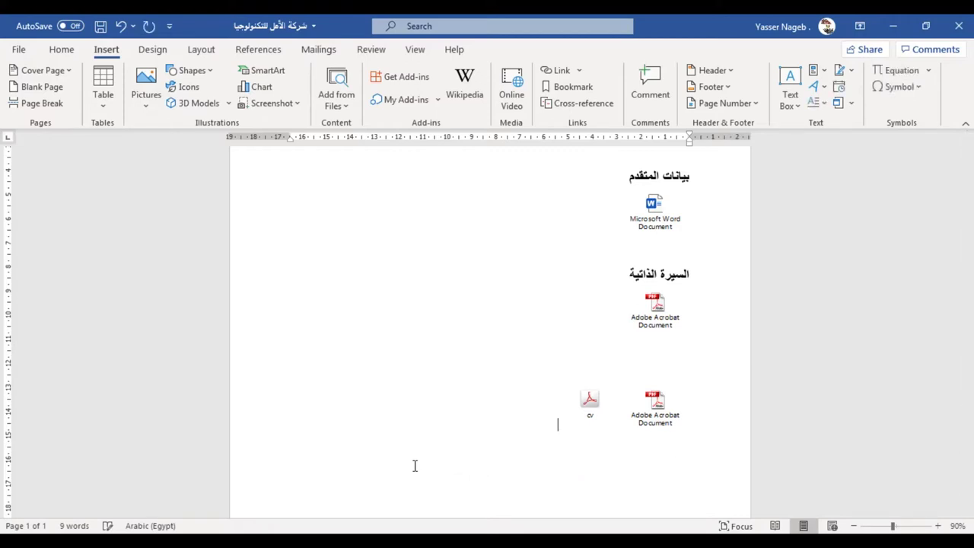
pyautogui.press('BackSpace')
pyautogui.press('BackSpace')
pyautogui.press('BackSpace')
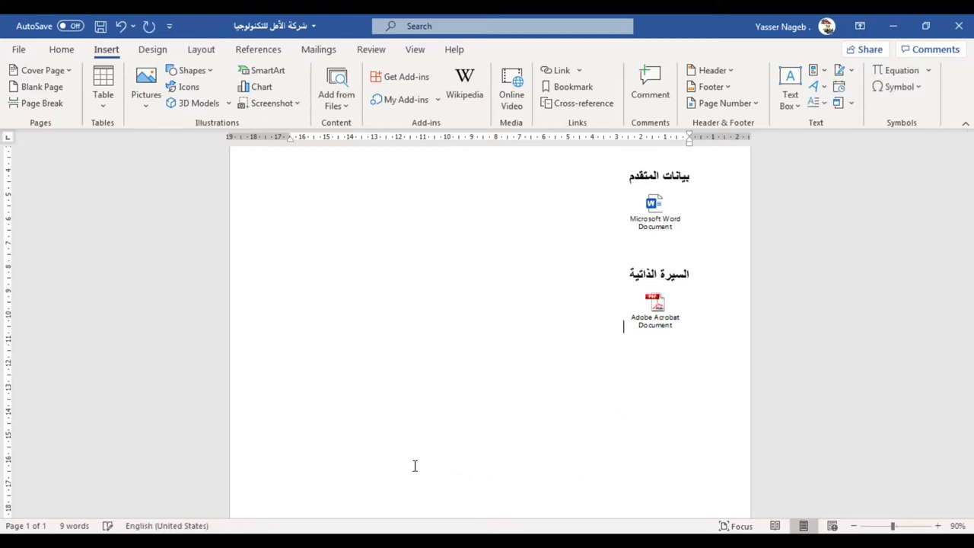
pyautogui.press('BackSpace')
pyautogui.press('BackSpace')
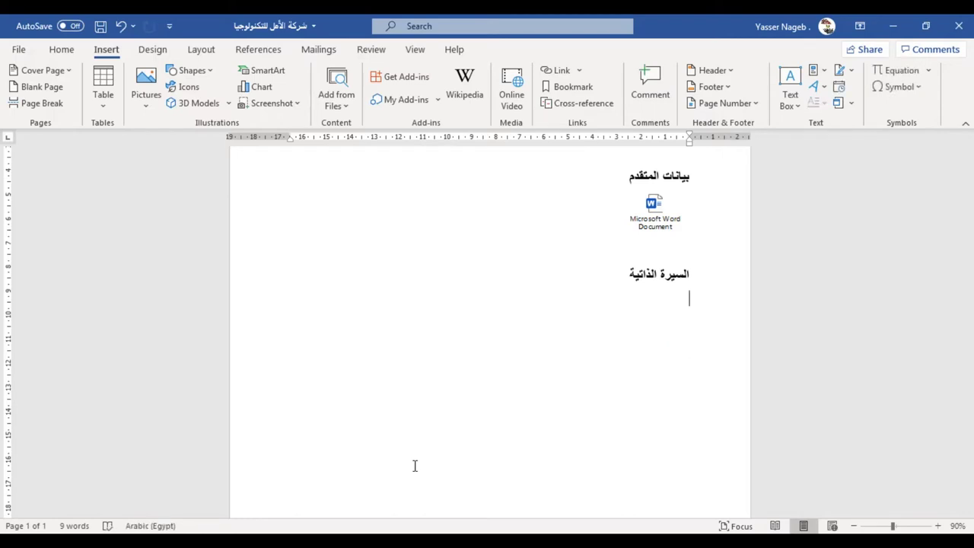
pyautogui.scroll(3, 383, 325)
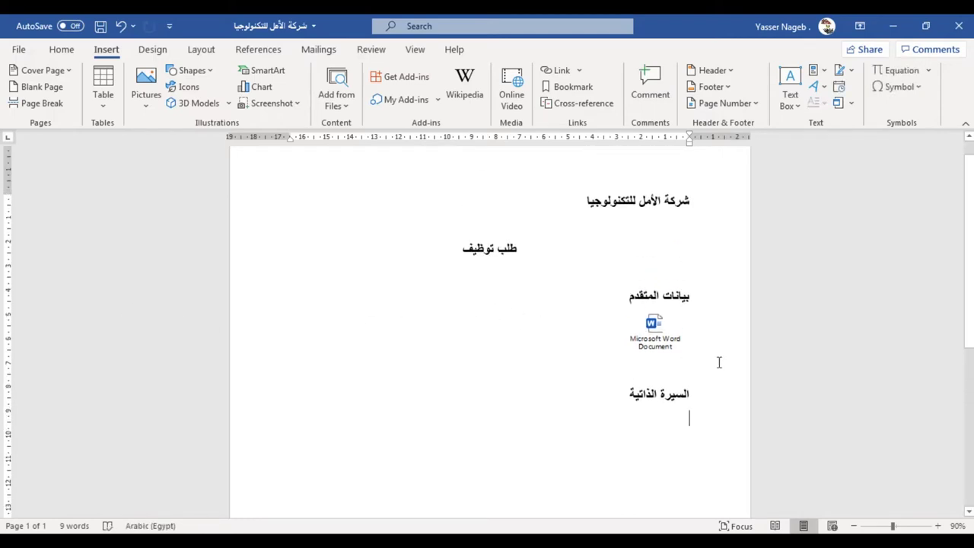